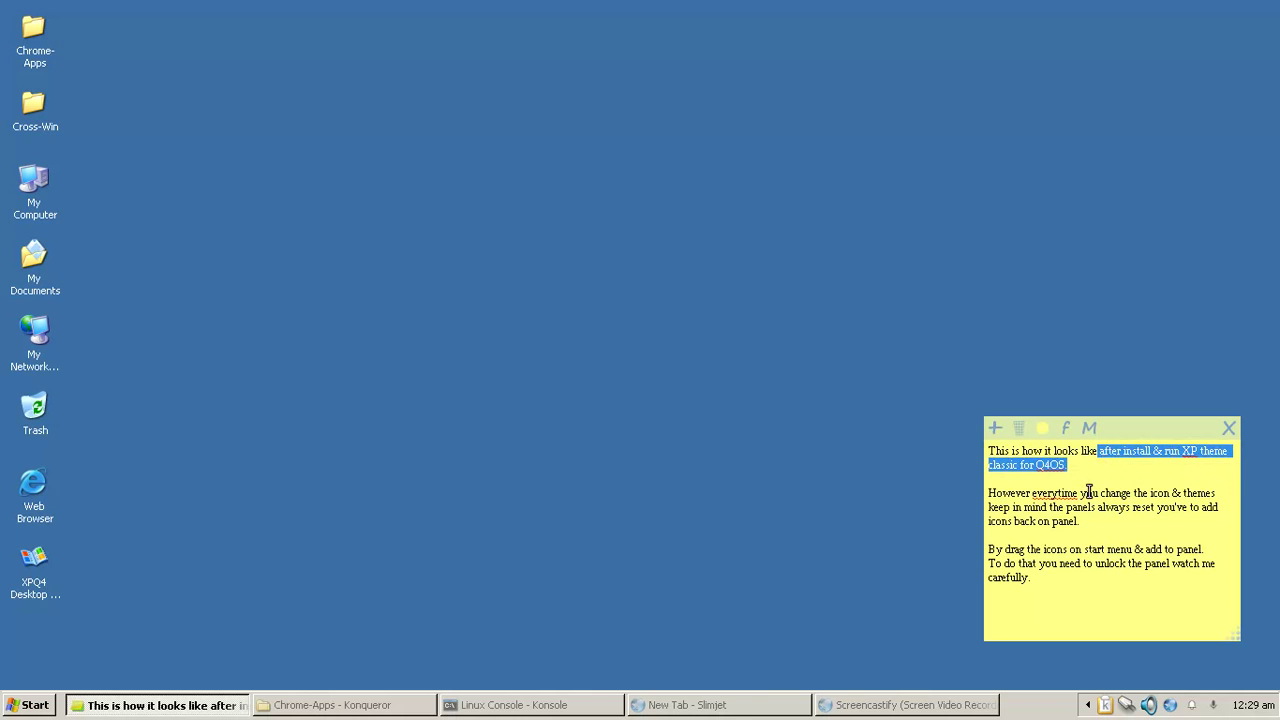
# - Read the sticky note's remarks about panels resetting after theme changes and adding the icons back
pyautogui.moveTo(1031, 492); pyautogui.dragTo(931, 493)
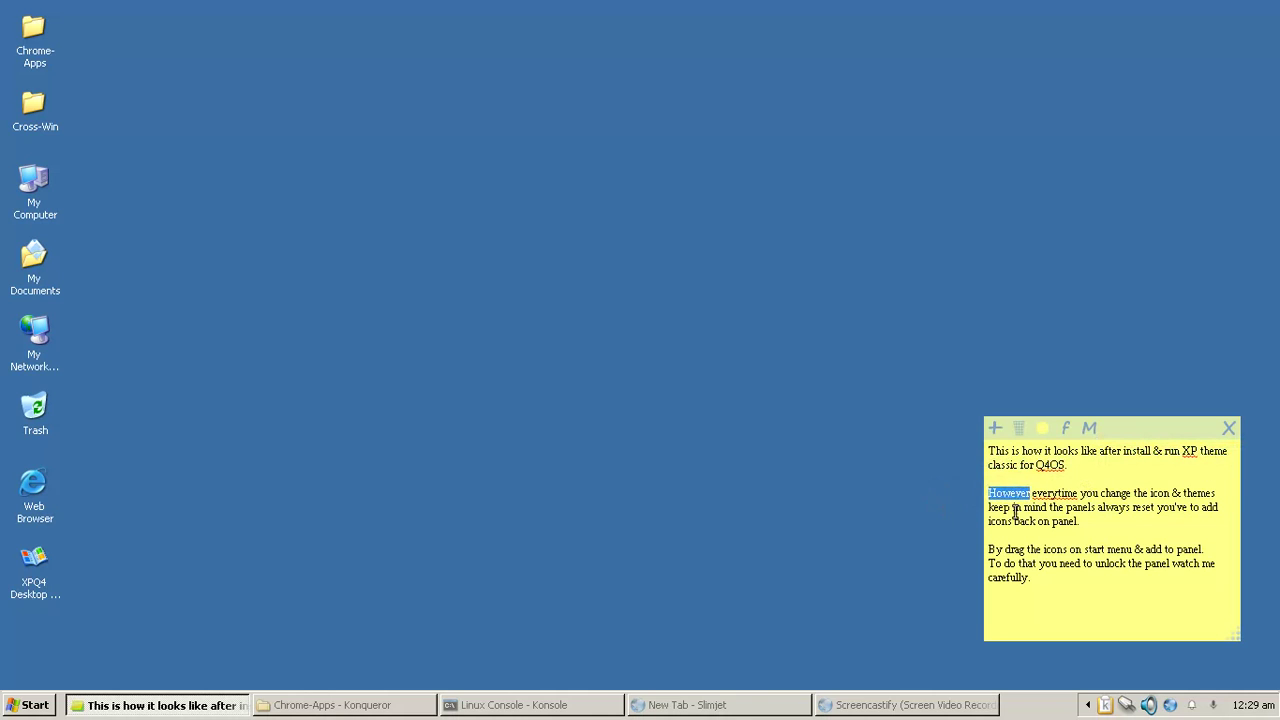
pyautogui.moveTo(1031, 493); pyautogui.dragTo(1231, 490)
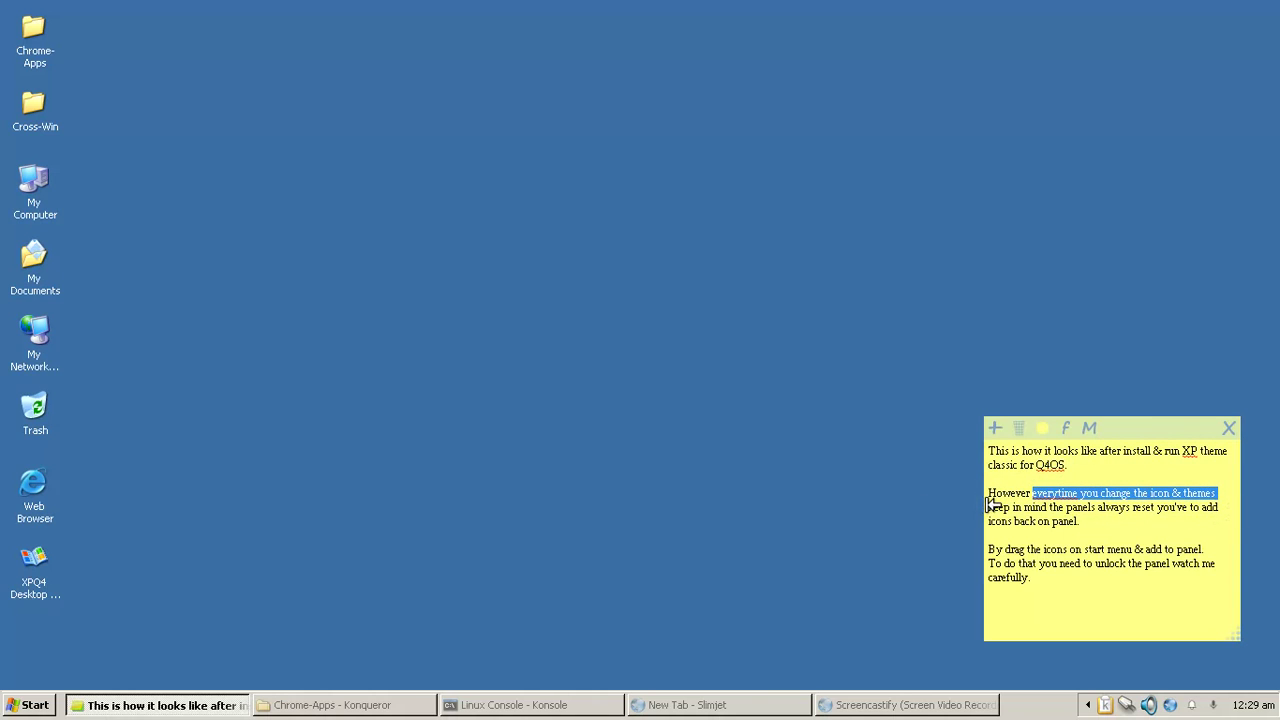
pyautogui.moveTo(987, 505)
pyautogui.mouseDown()
pyautogui.moveTo(973, 505)
pyautogui.moveTo(1212, 493)
pyautogui.moveTo(1188, 506)
pyautogui.moveTo(1212, 496)
pyautogui.moveTo(1004, 494)
pyautogui.moveTo(1010, 510)
pyautogui.moveTo(988, 511)
pyautogui.mouseUp()
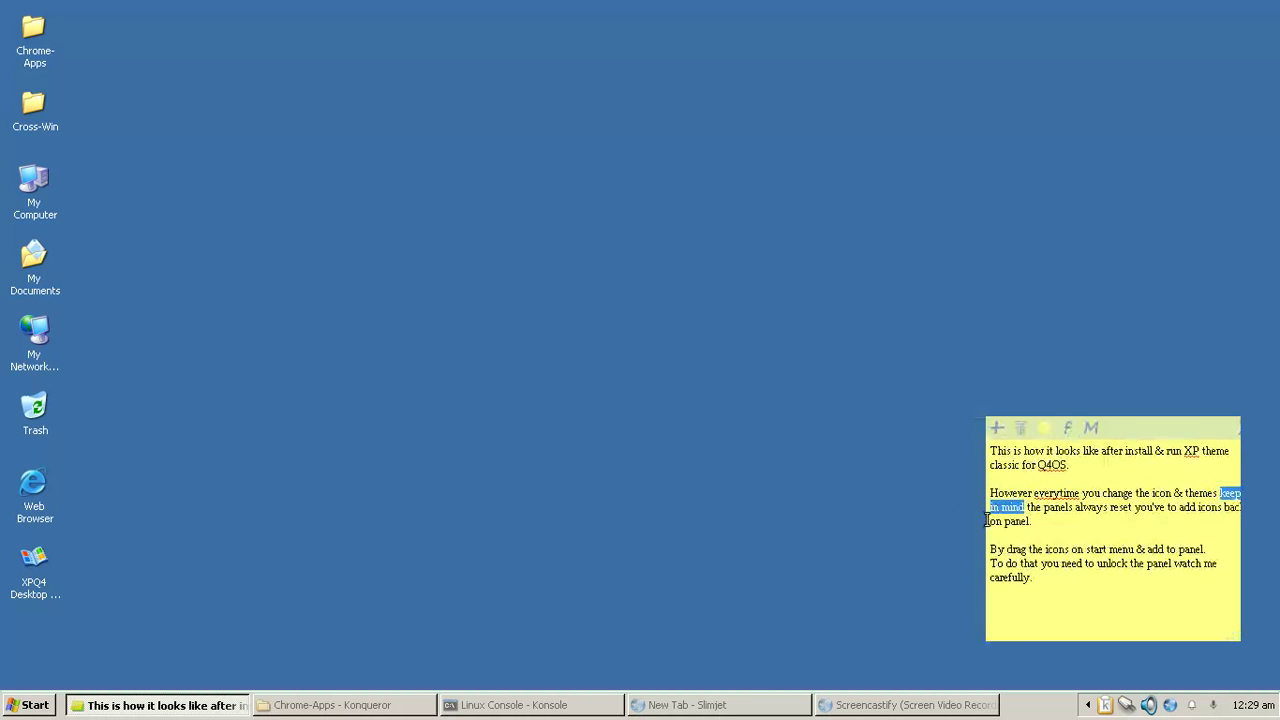
pyautogui.click(1055, 520)
pyautogui.moveTo(1051, 507); pyautogui.dragTo(1158, 510)
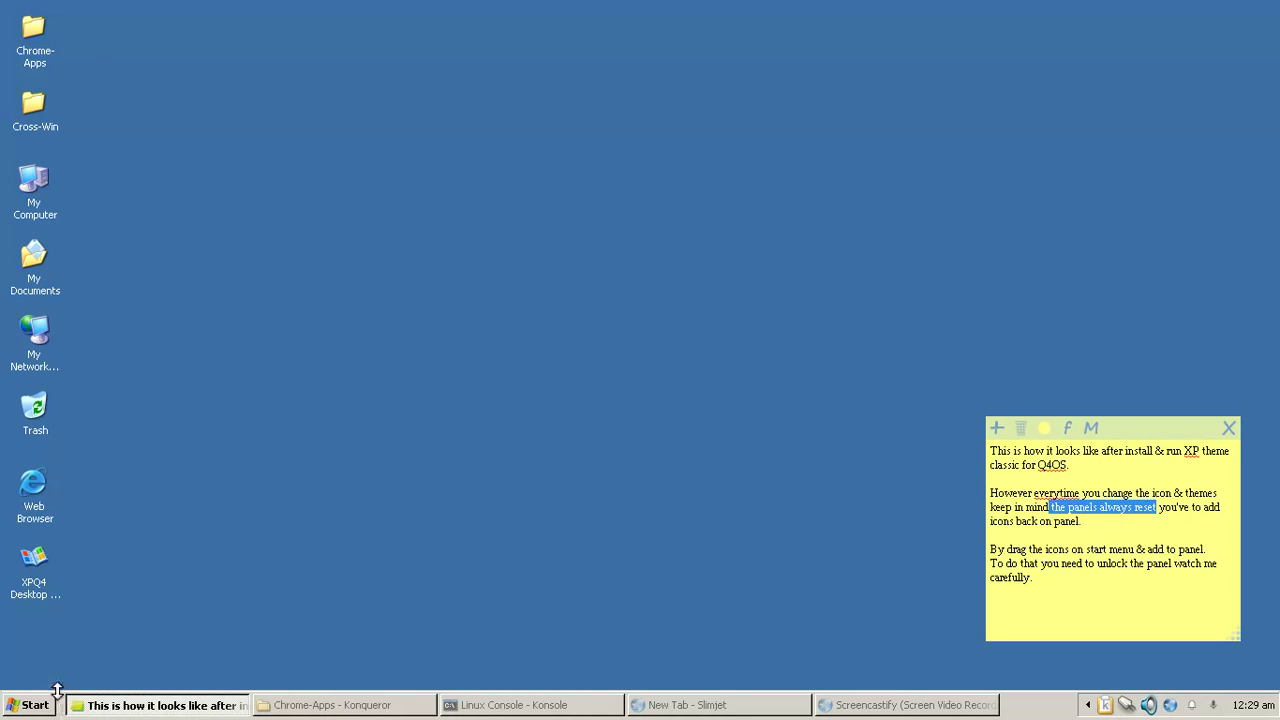
pyautogui.click(1178, 510)
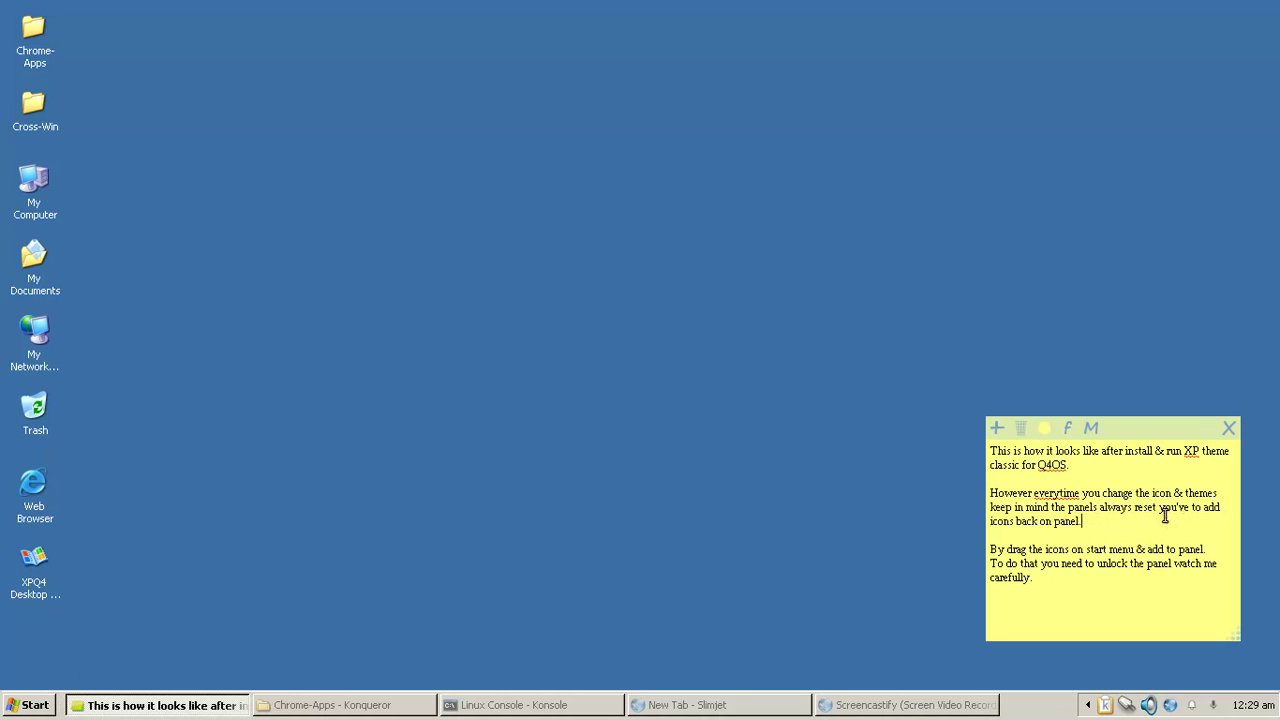
pyautogui.moveTo(1160, 508); pyautogui.dragTo(1160, 518)
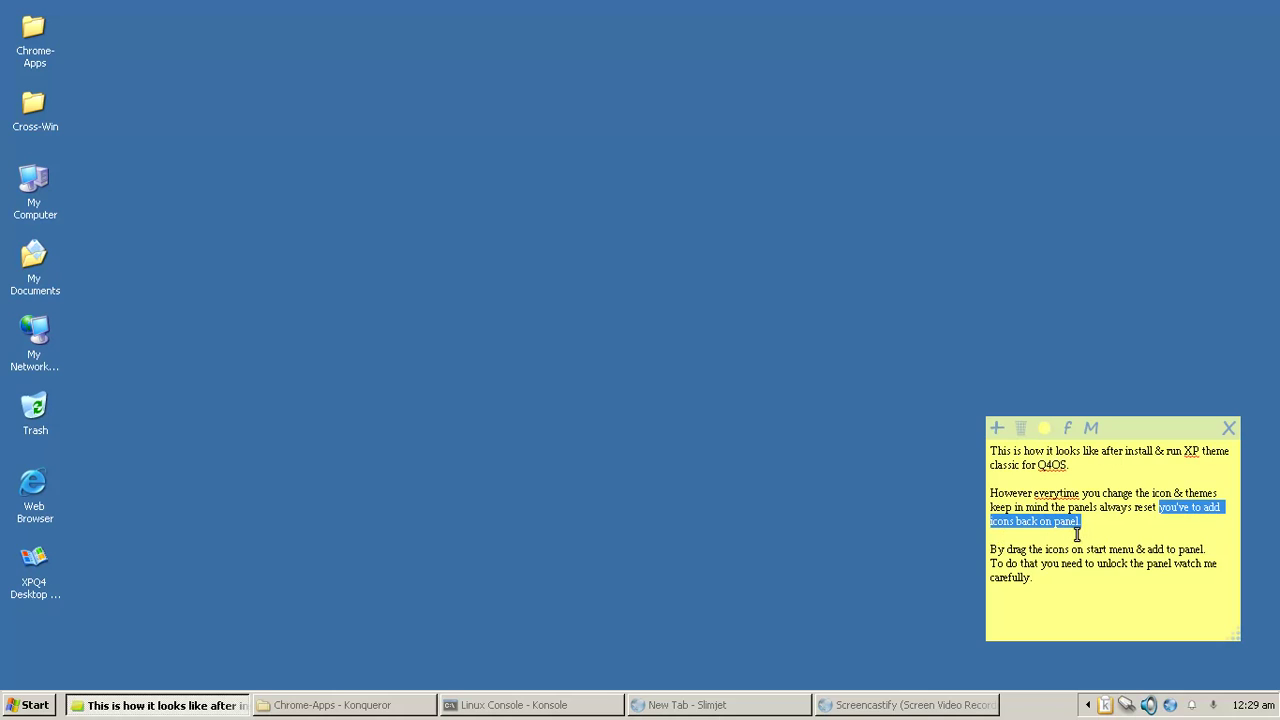
pyautogui.moveTo(992, 549); pyautogui.dragTo(1216, 551)
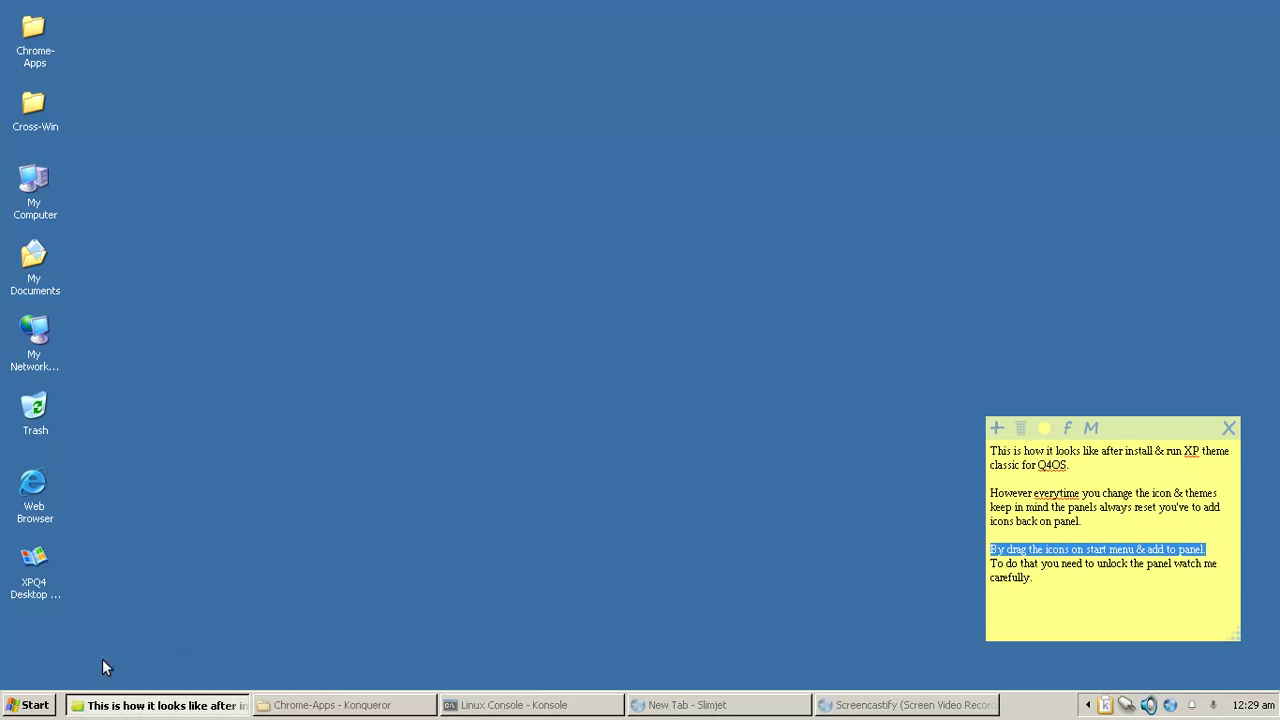
pyautogui.click(33, 703)
pyautogui.moveTo(212, 452)
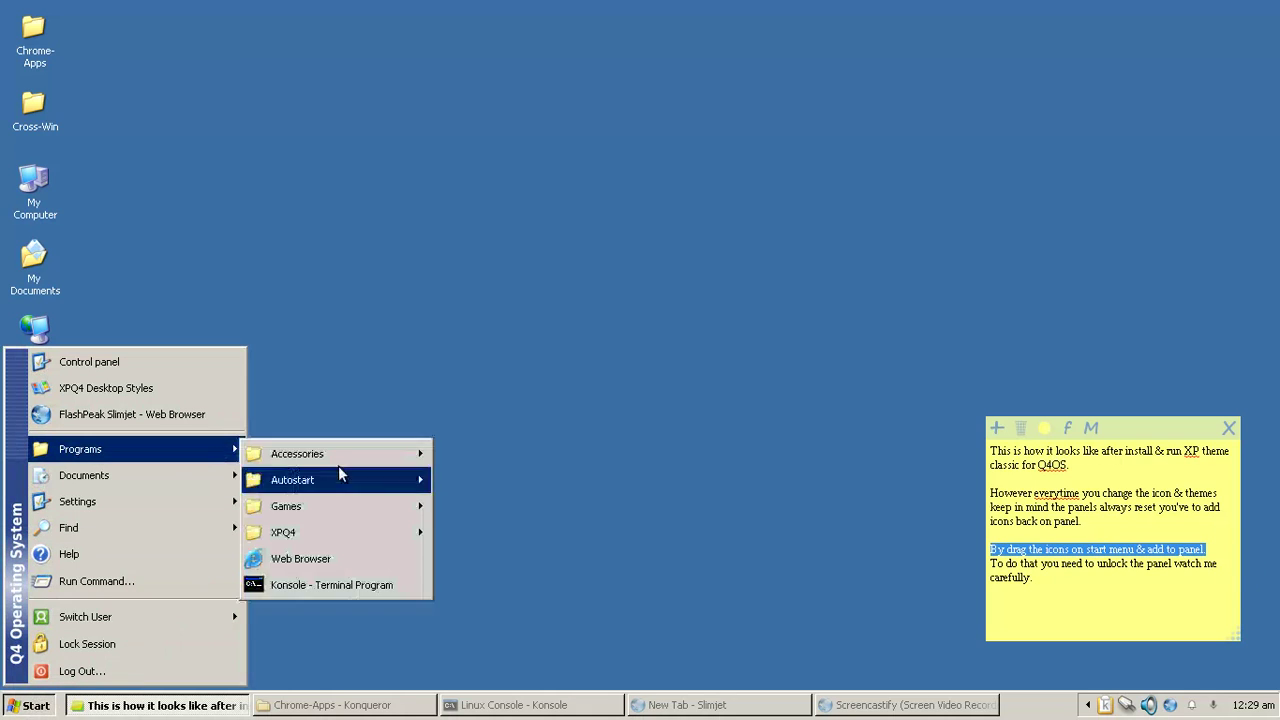
pyautogui.moveTo(410, 453)
pyautogui.moveTo(548, 486)
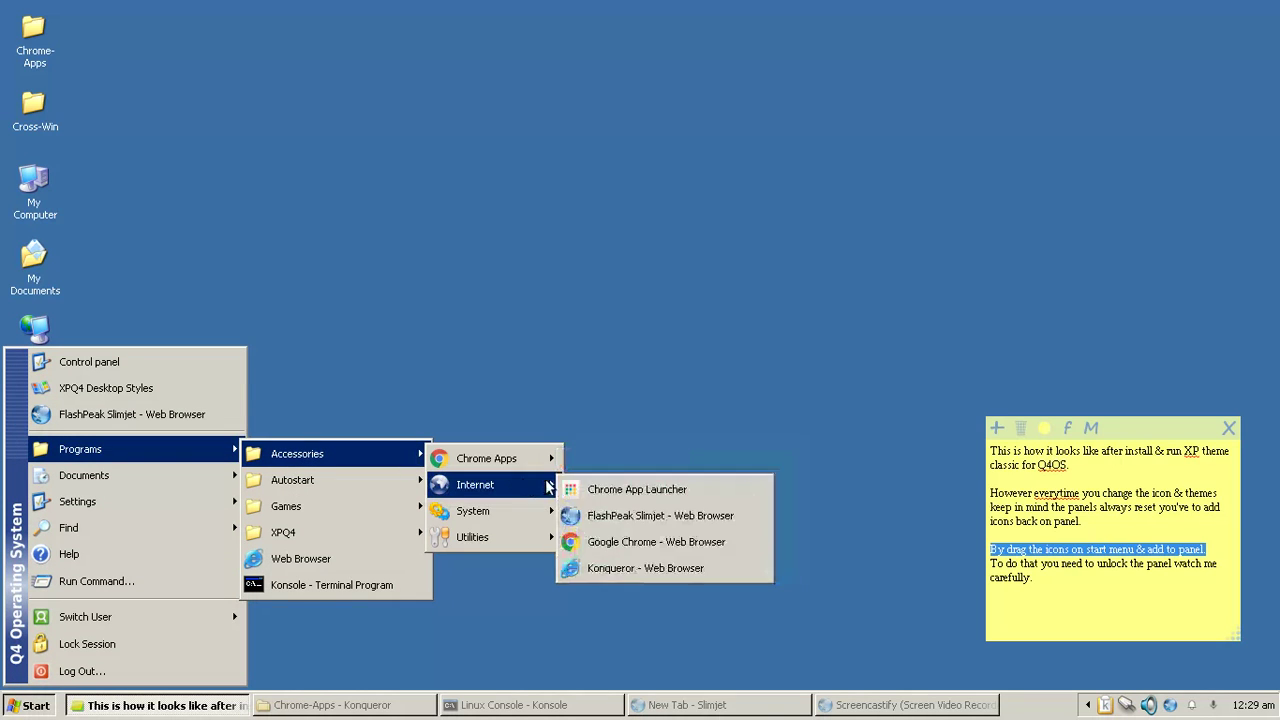
pyautogui.click(1165, 565)
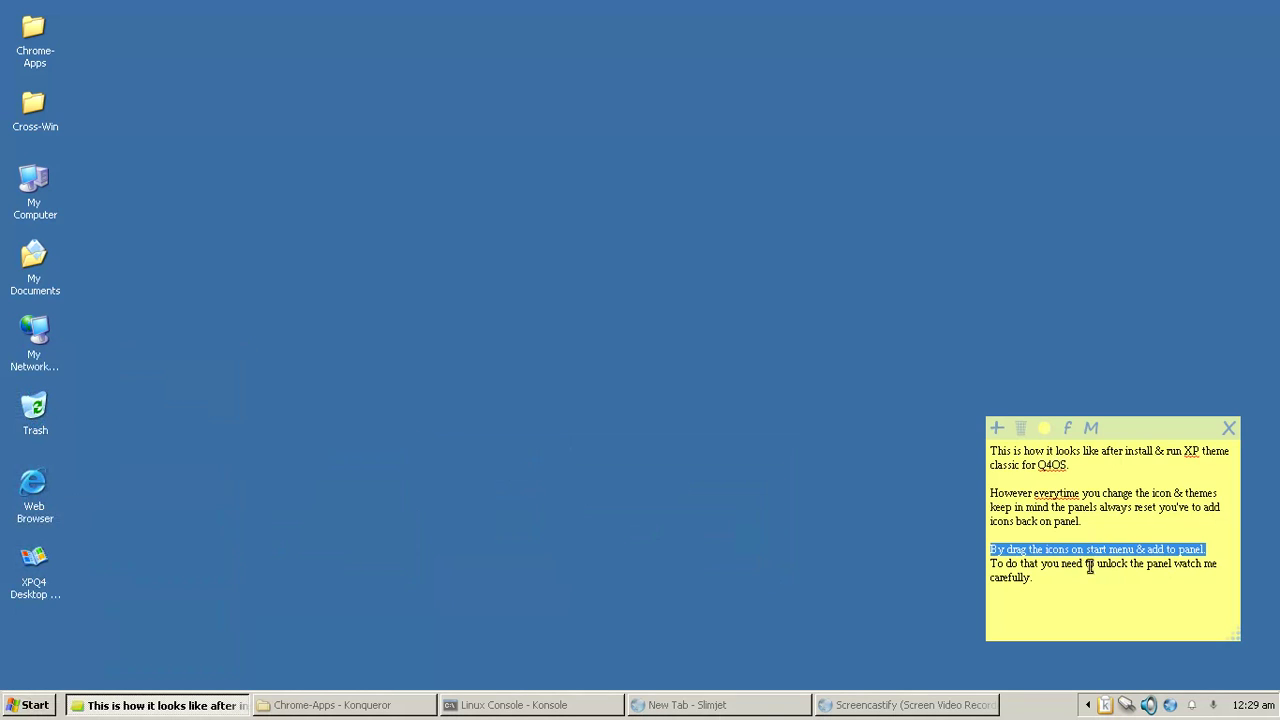
# - Insert "Before" ahead of "To do that" in the sticky note and move the note closer to the desktop's centre
pyautogui.click(993, 563)
pyautogui.write('Before')
pyautogui.write('e')
pyautogui.moveTo(992, 565); pyautogui.dragTo(1074, 566)
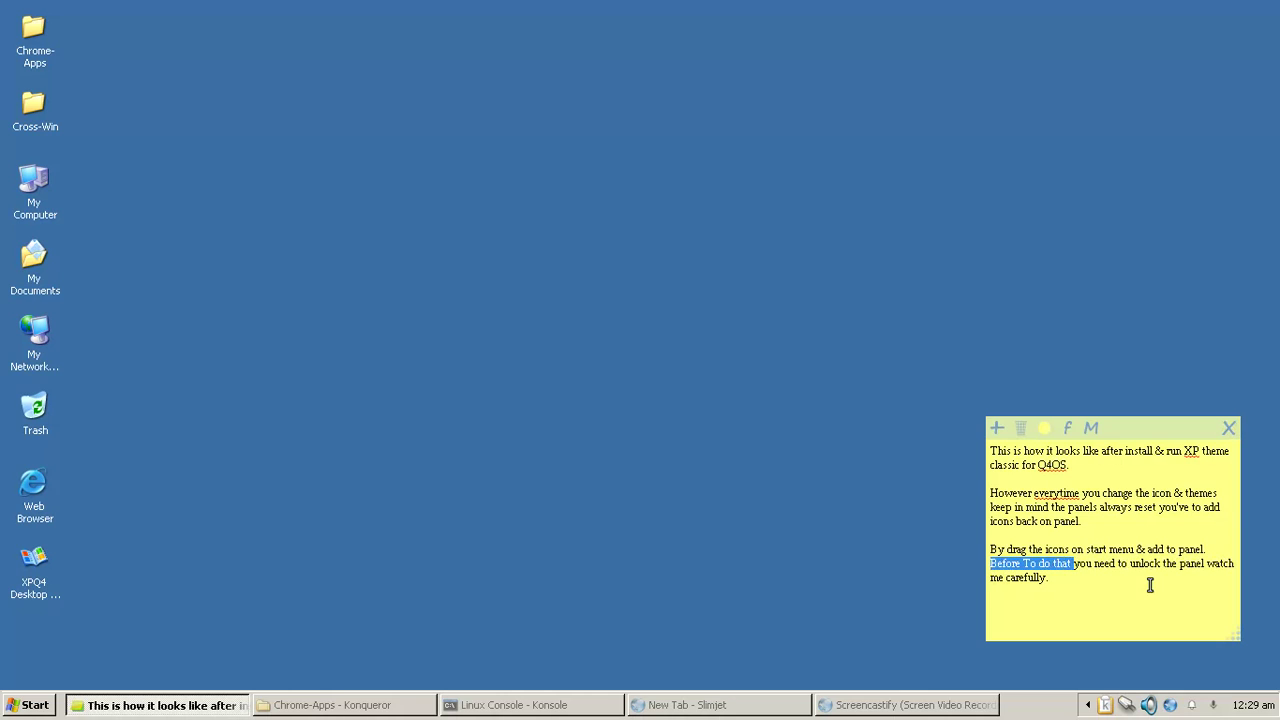
pyautogui.click(1077, 578)
pyautogui.moveTo(1072, 565); pyautogui.dragTo(1097, 574)
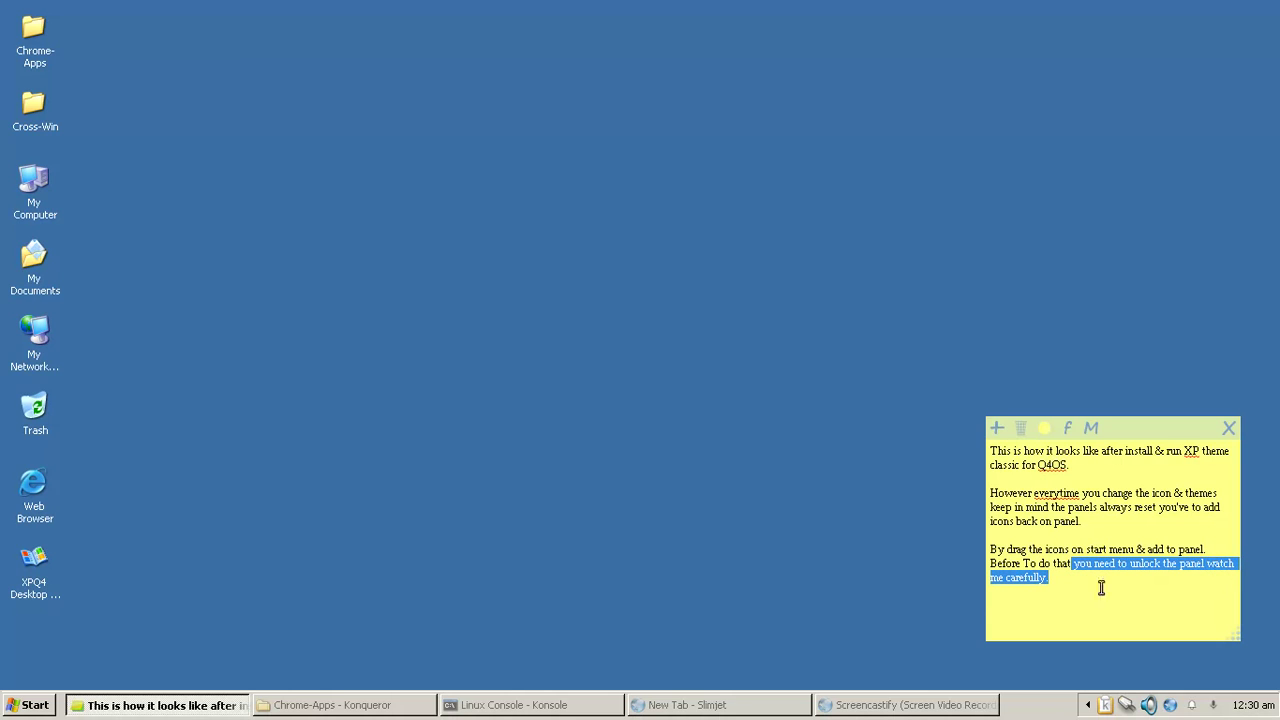
pyautogui.click(1055, 598)
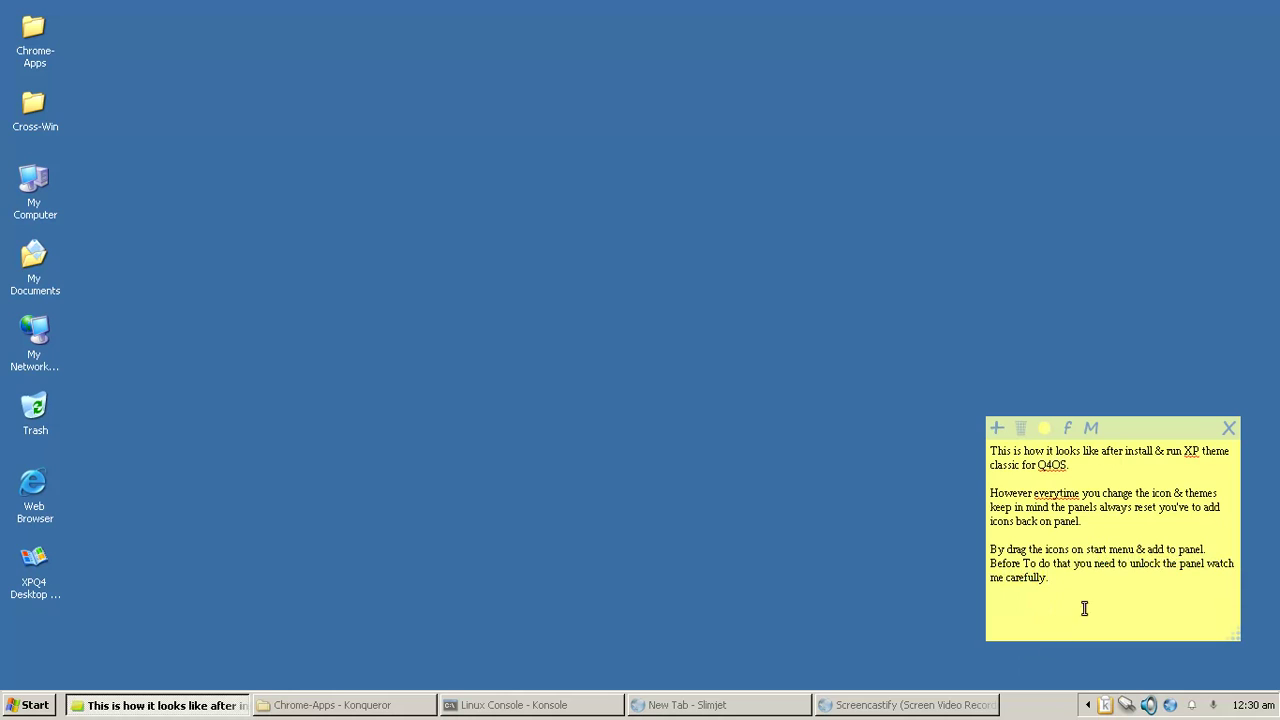
pyautogui.moveTo(1134, 435); pyautogui.dragTo(820, 434)
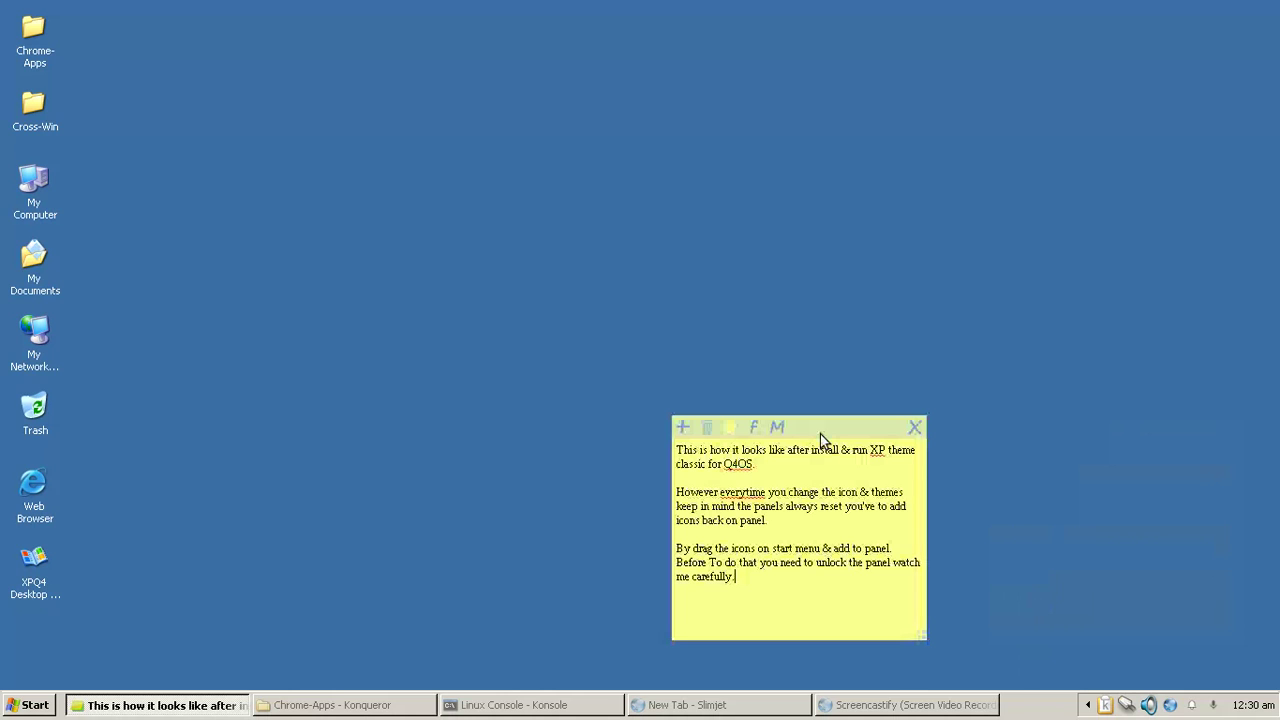
# - Lock the desktop panels and unlock them again
pyautogui.rightClick(1030, 706)
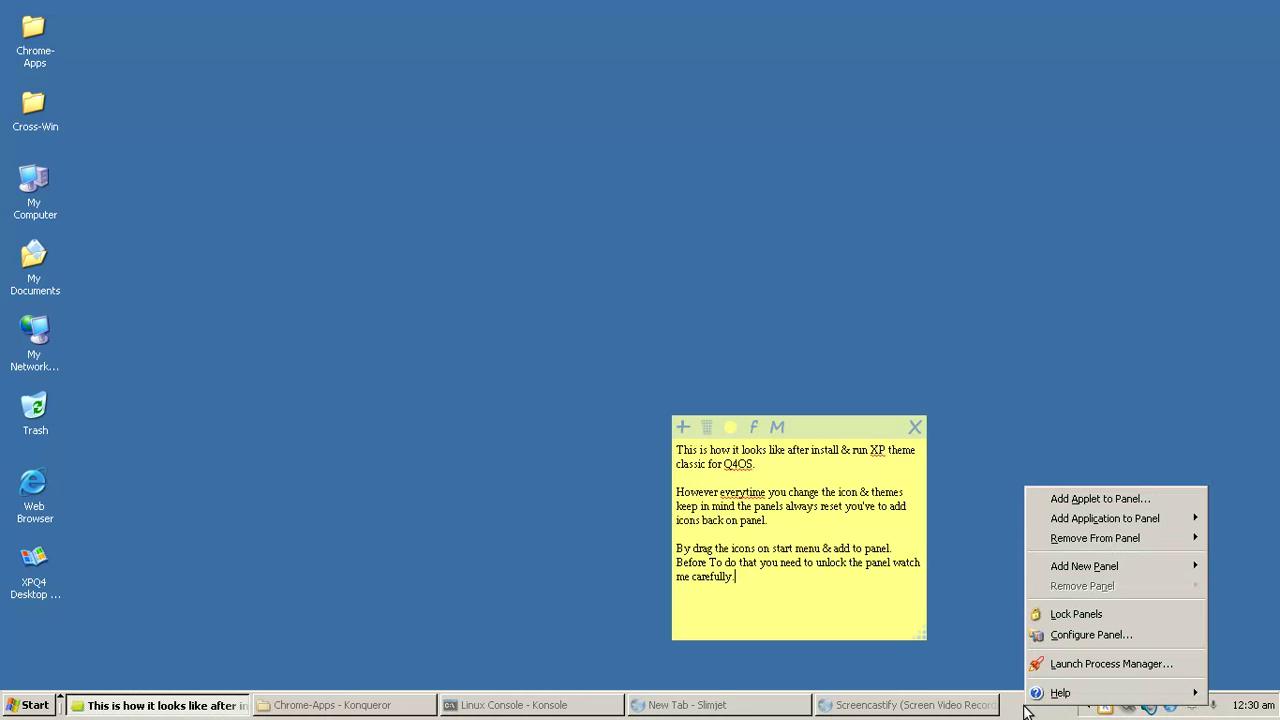
pyautogui.click(1064, 618)
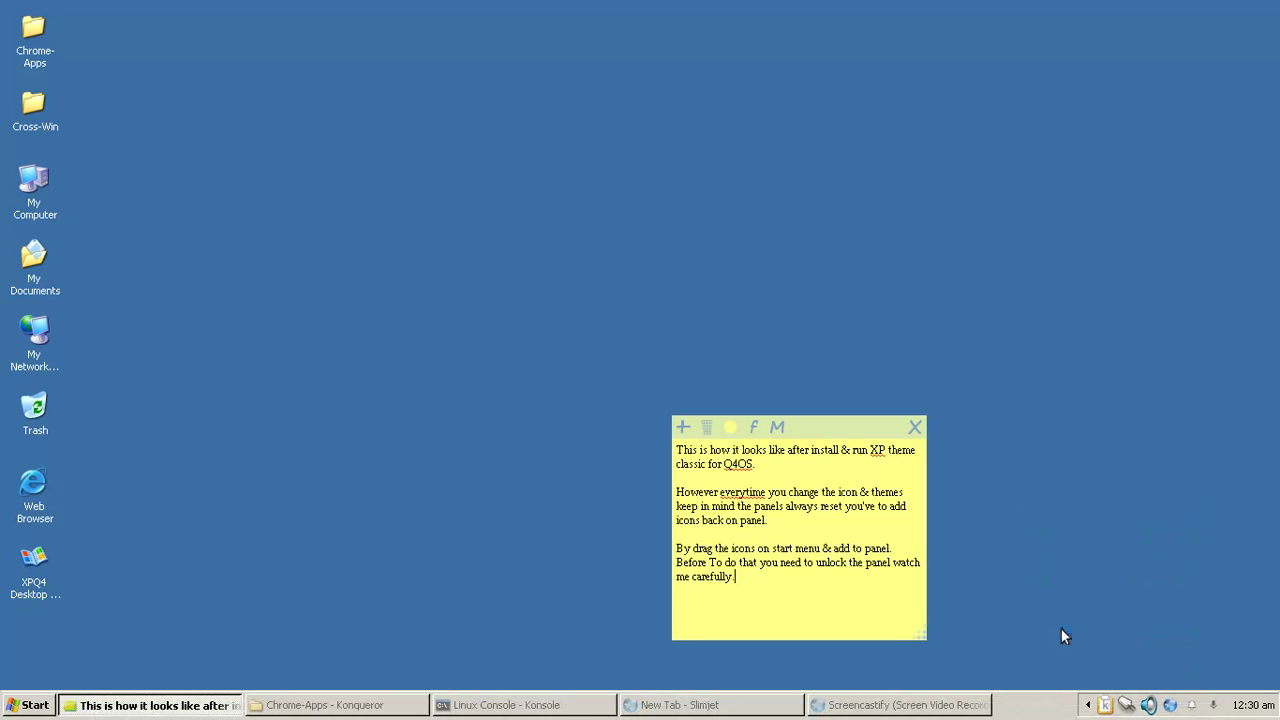
pyautogui.rightClick(1022, 710)
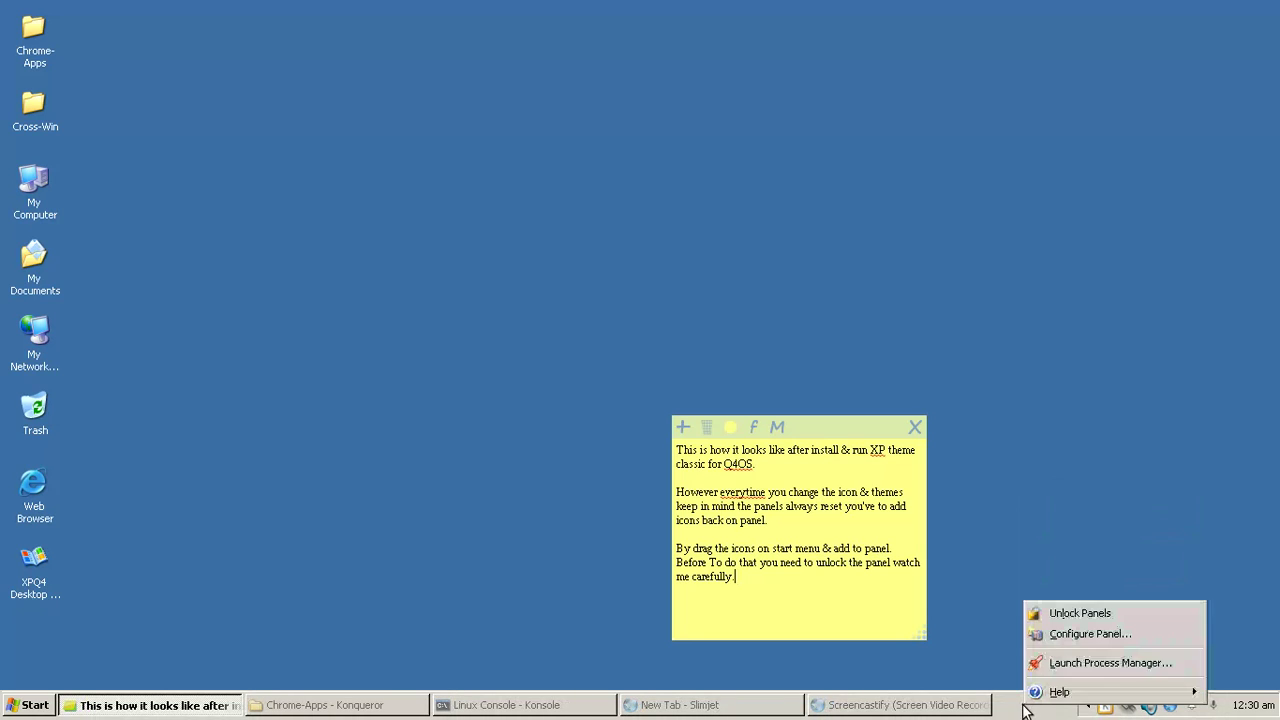
pyautogui.click(1075, 620)
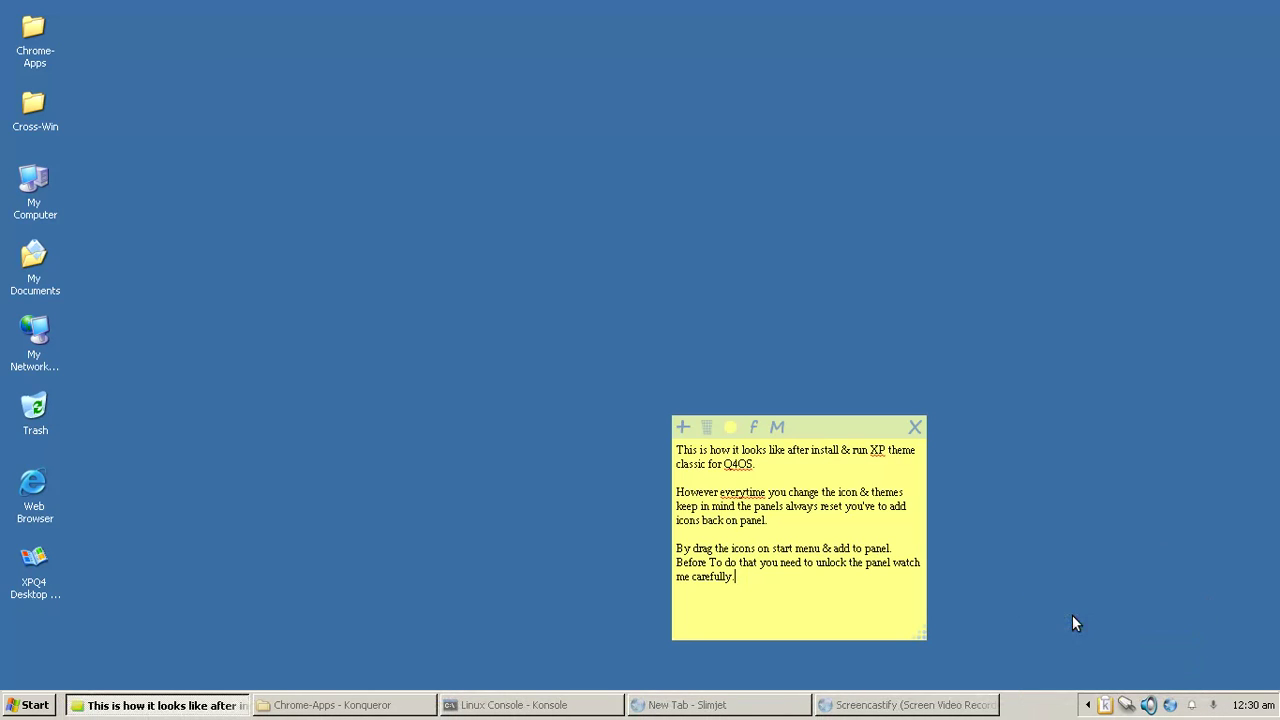
# - Add launchers for Chrome App Launcher and FlashPeak Slimjet to the panel, right after the Start button
pyautogui.click(6, 709)
pyautogui.moveTo(217, 453)
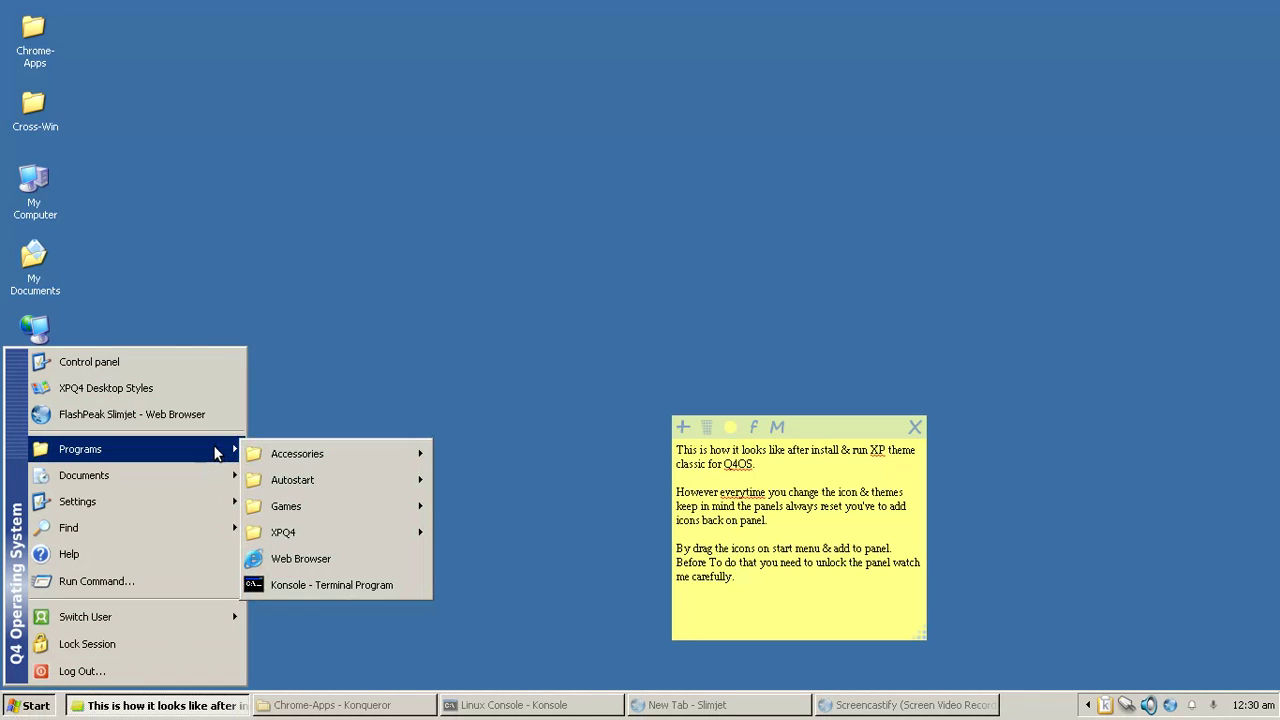
pyautogui.moveTo(403, 466)
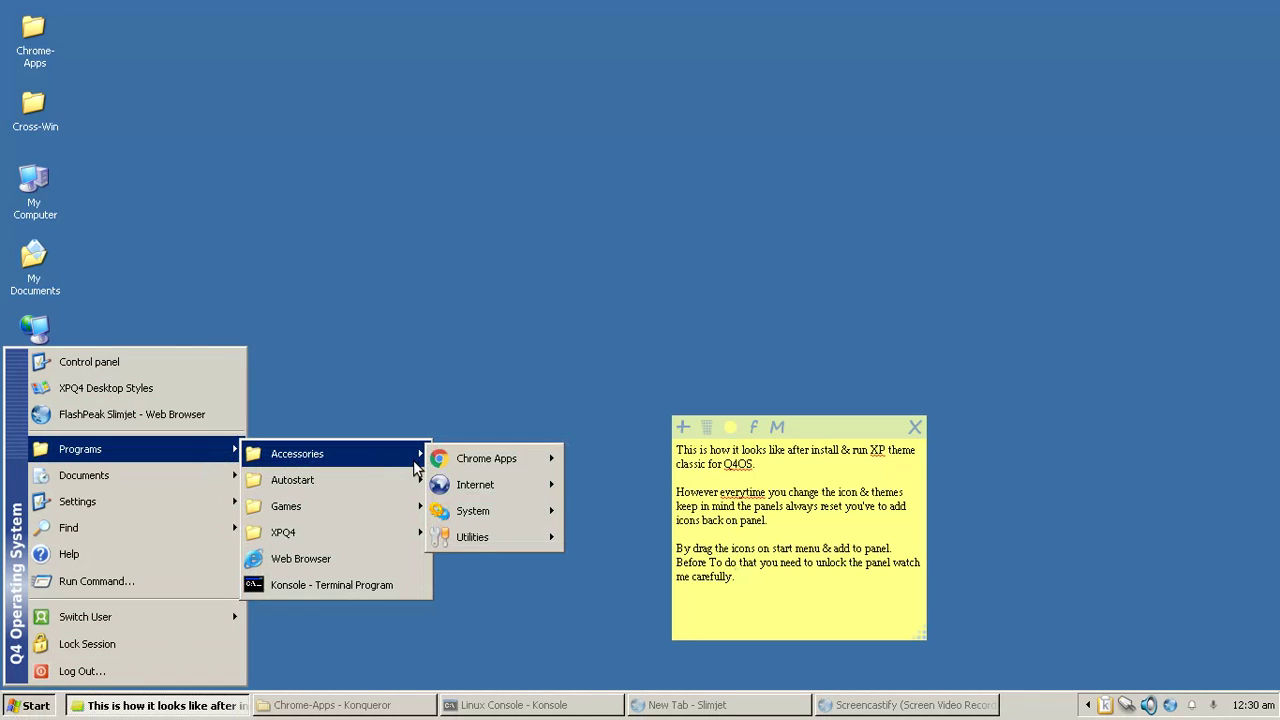
pyautogui.moveTo(530, 488)
pyautogui.moveTo(568, 489); pyautogui.dragTo(70, 707)
pyautogui.click(8, 705)
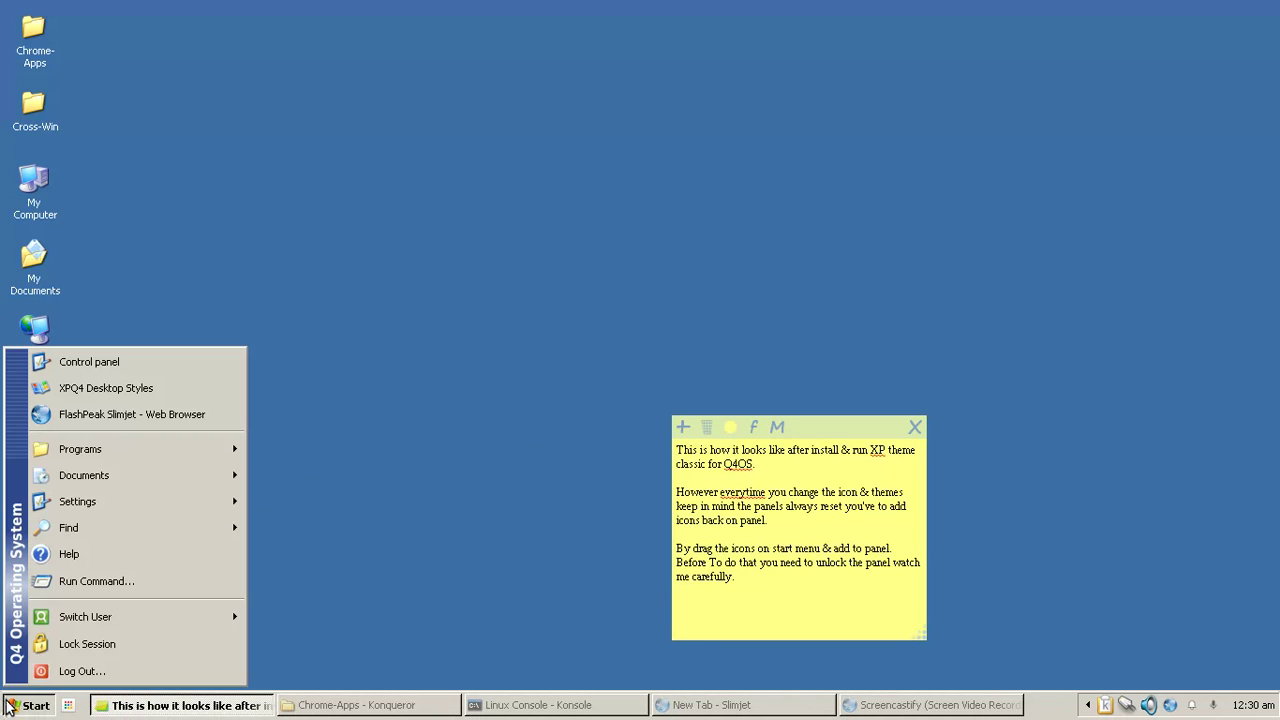
pyautogui.moveTo(150, 414); pyautogui.dragTo(97, 706)
# - Add the Sticky Notes launcher from the Chrome Apps programs to the panel, beside the Slimjet launcher
pyautogui.click(30, 705)
pyautogui.moveTo(150, 449)
pyautogui.moveTo(330, 454)
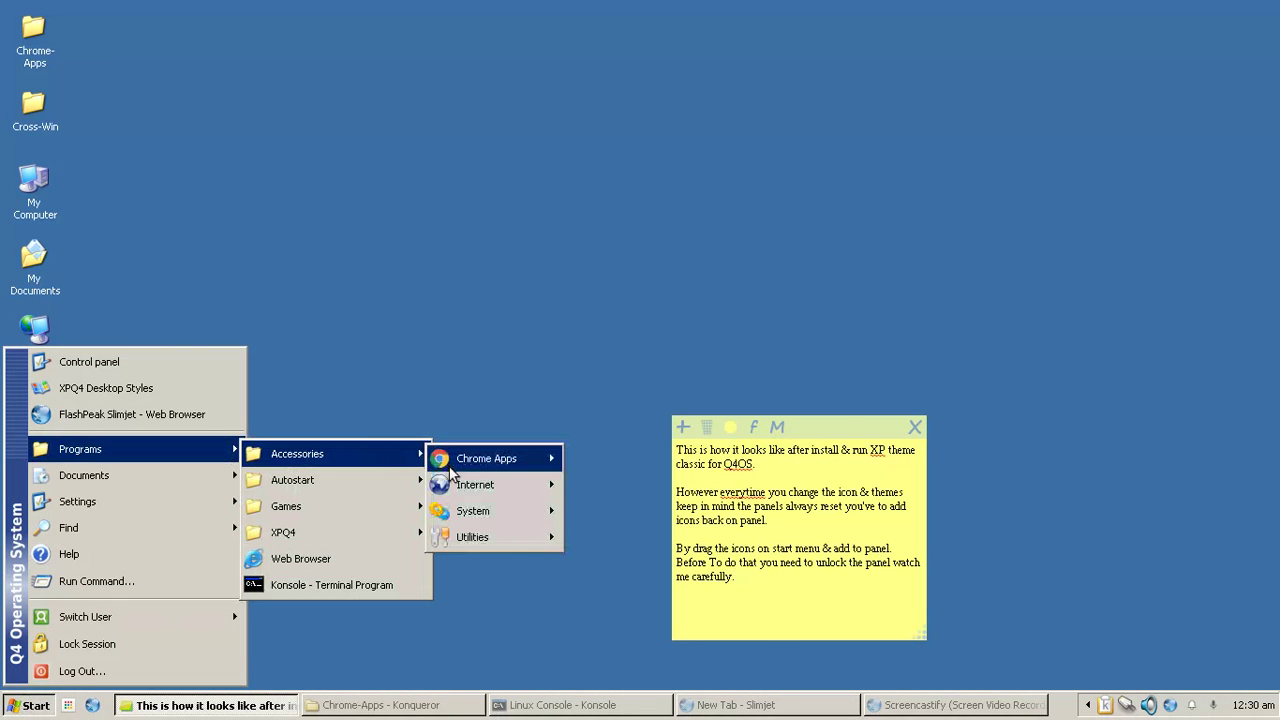
pyautogui.moveTo(515, 470)
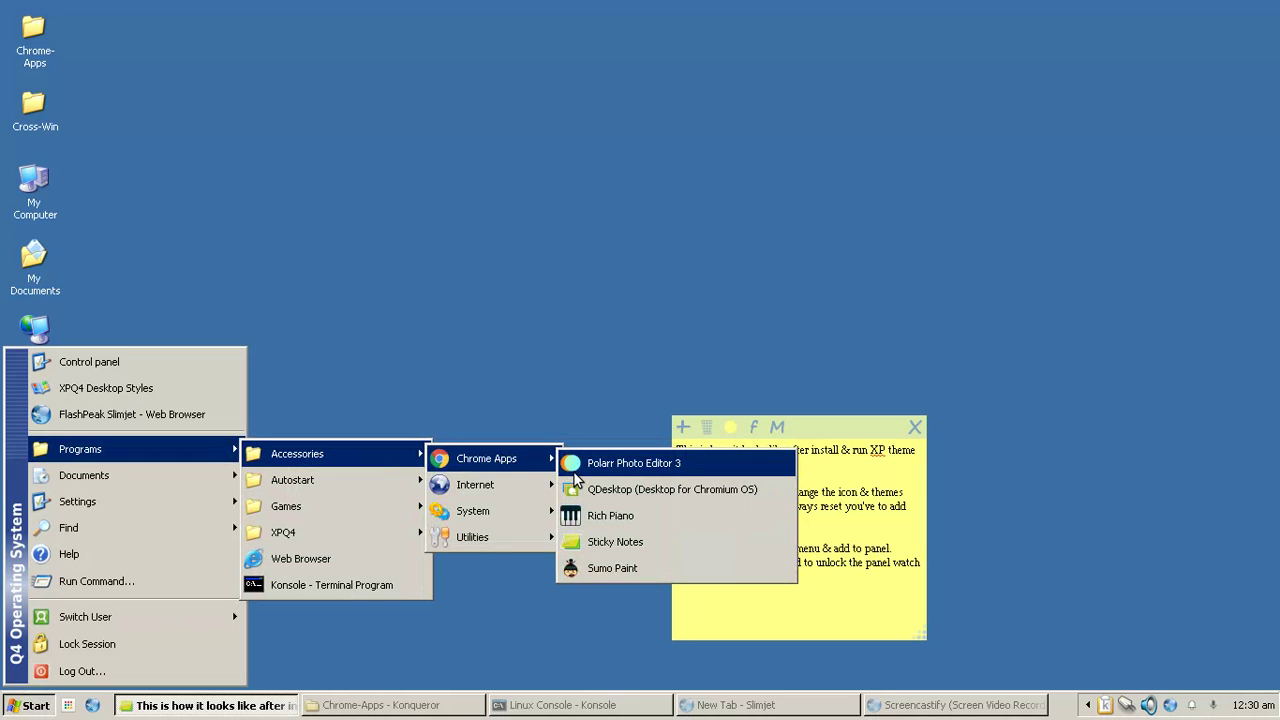
pyautogui.moveTo(585, 545); pyautogui.dragTo(114, 708)
# - Try to add the Google Chrome launcher from the Internet programs to the panel, and close the crash report
pyautogui.click(30, 705)
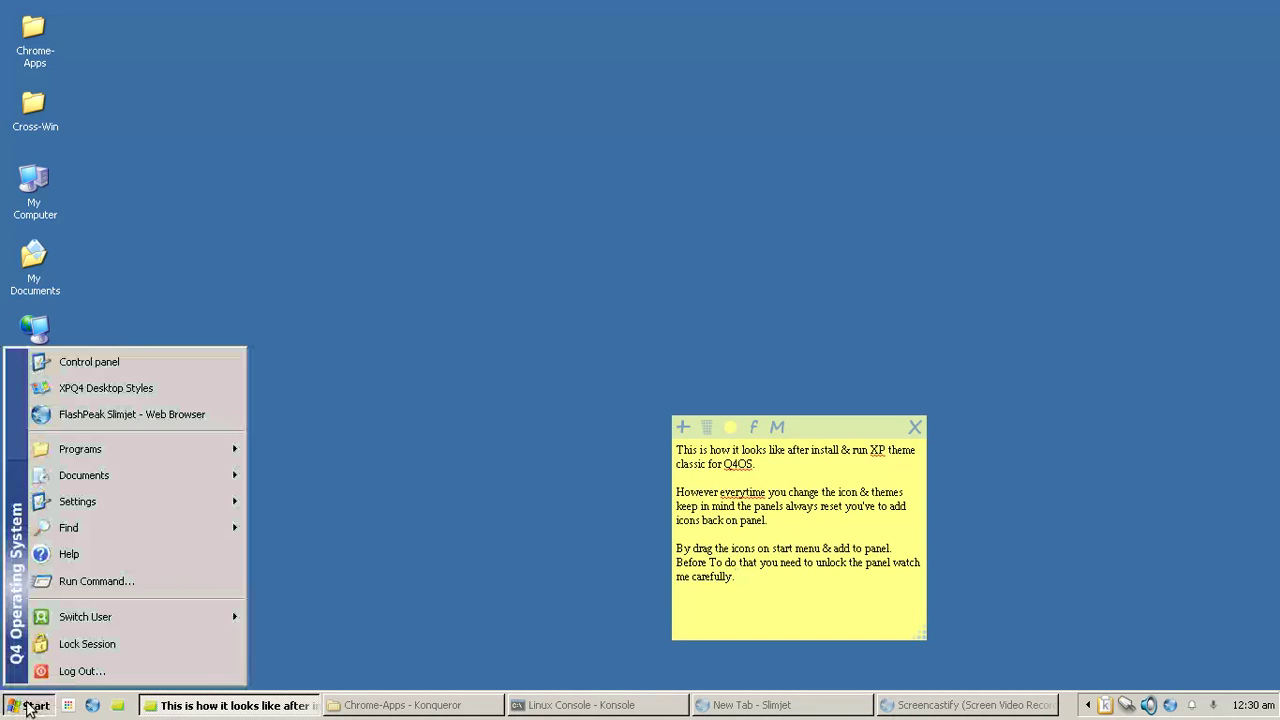
pyautogui.moveTo(230, 449)
pyautogui.moveTo(395, 462)
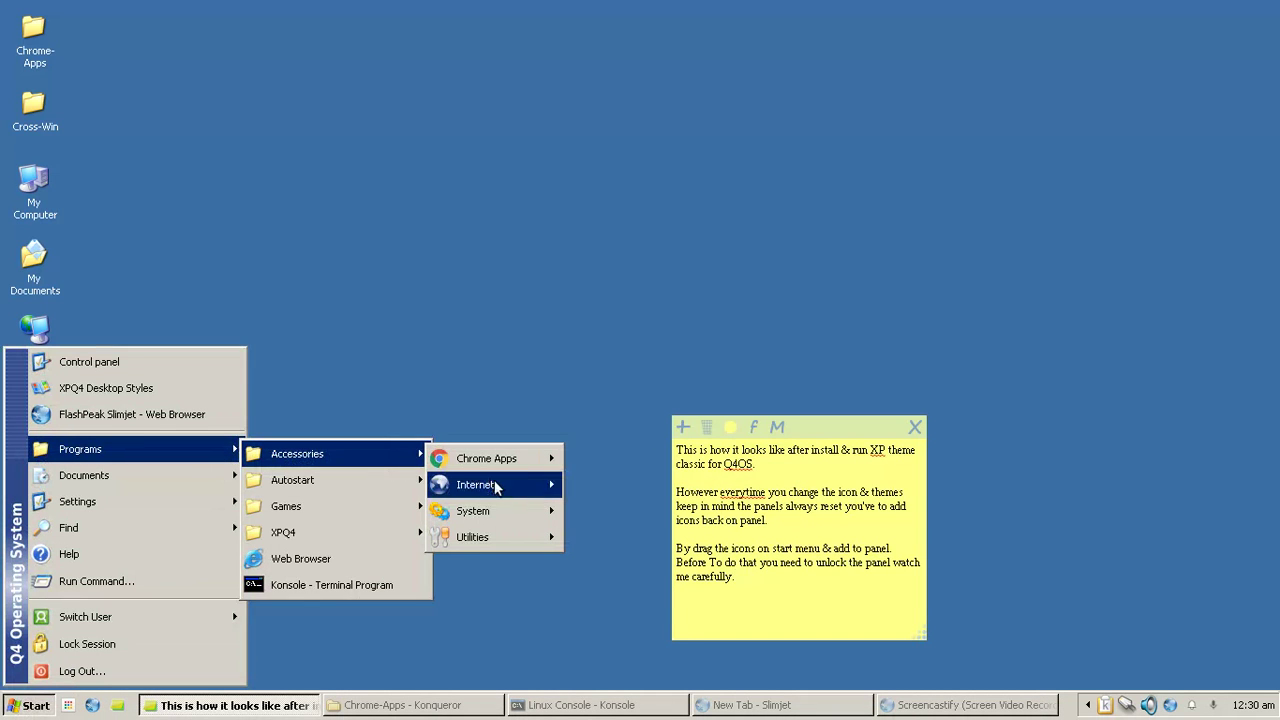
pyautogui.moveTo(533, 488)
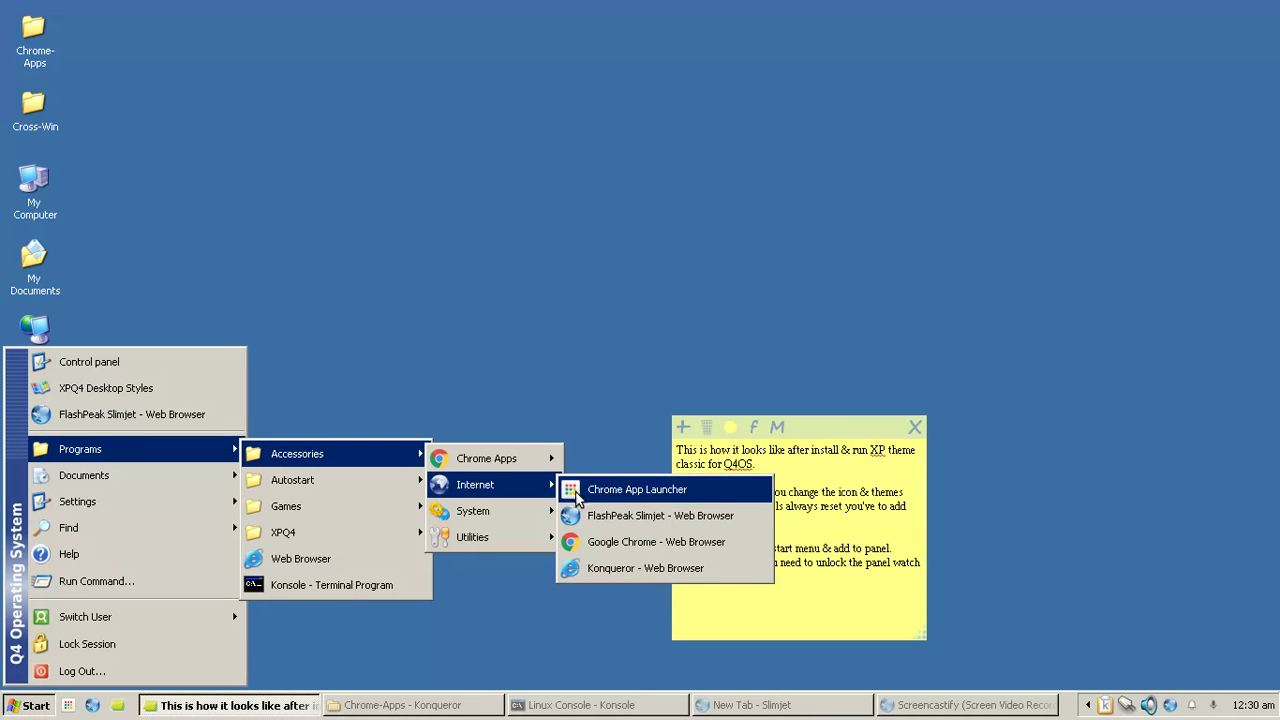
pyautogui.moveTo(589, 543); pyautogui.dragTo(136, 708)
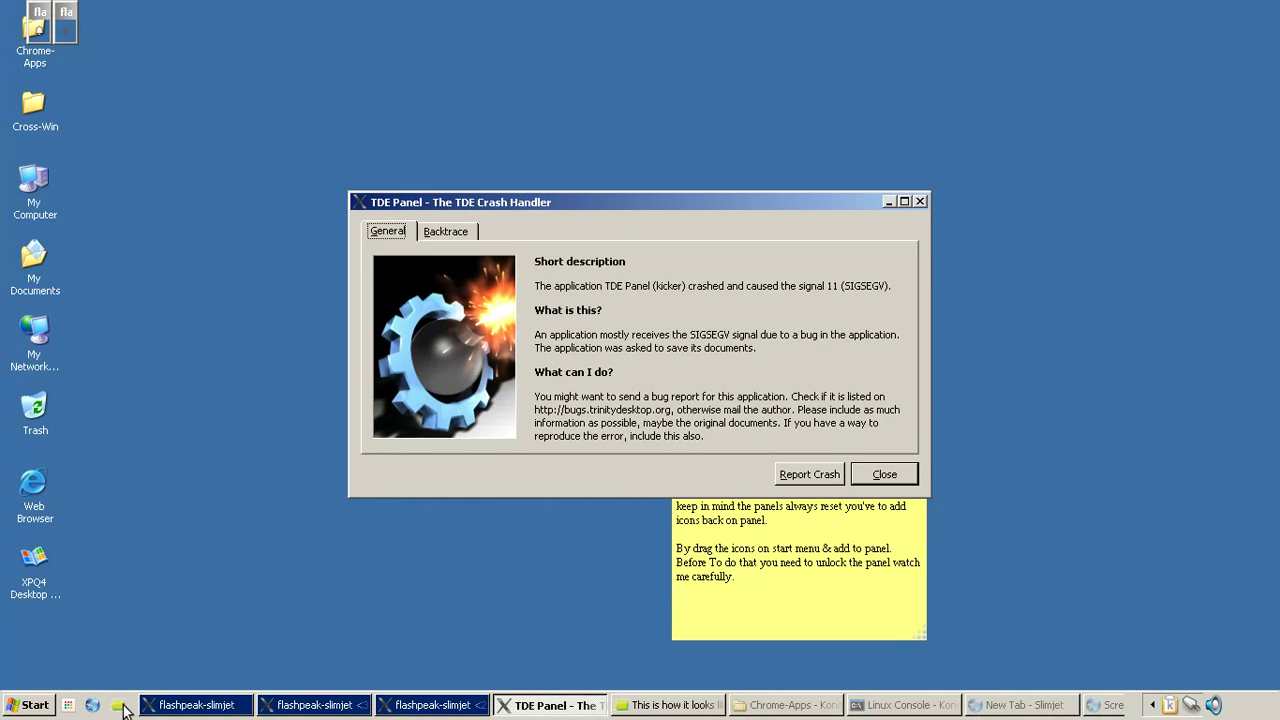
pyautogui.click(900, 477)
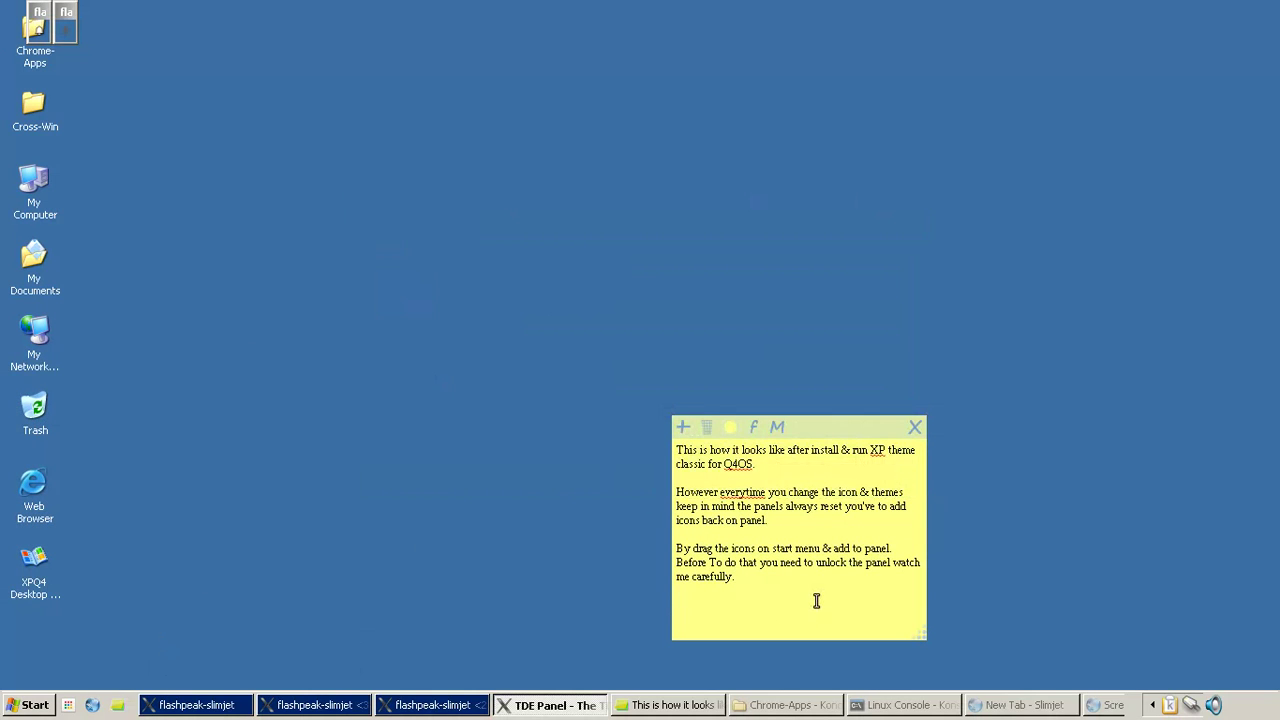
# - Replace the sticky note's text with "do it carefully don't drag it to the tab or the panel will confuse & crash like that."
pyautogui.hotkey('shift', 'Up')
pyautogui.hotkey('ctrl', 'a')
pyautogui.write('do it')
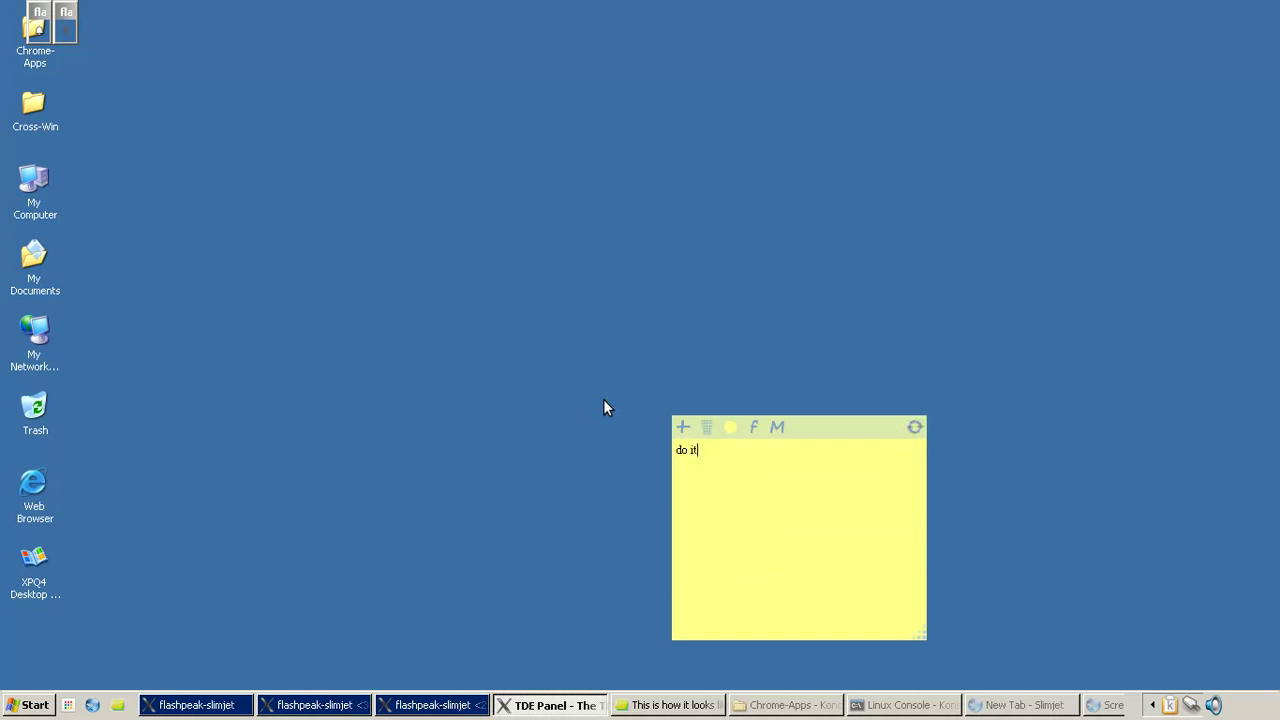
pyautogui.write(' carefully')
pyautogui.press('BackSpace')
pyautogui.press('BackSpace')
pyautogui.press('BackSpace')
pyautogui.write("lly don't drag ")
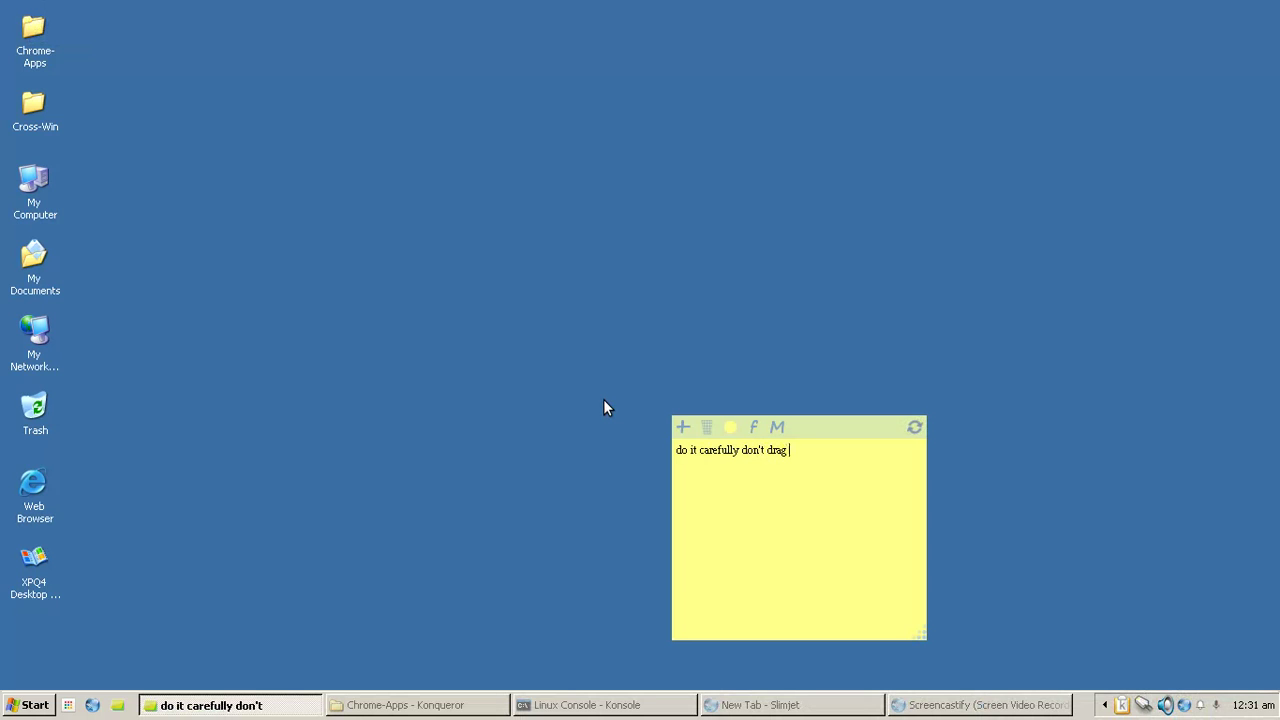
pyautogui.write('it to the tab or the panel')
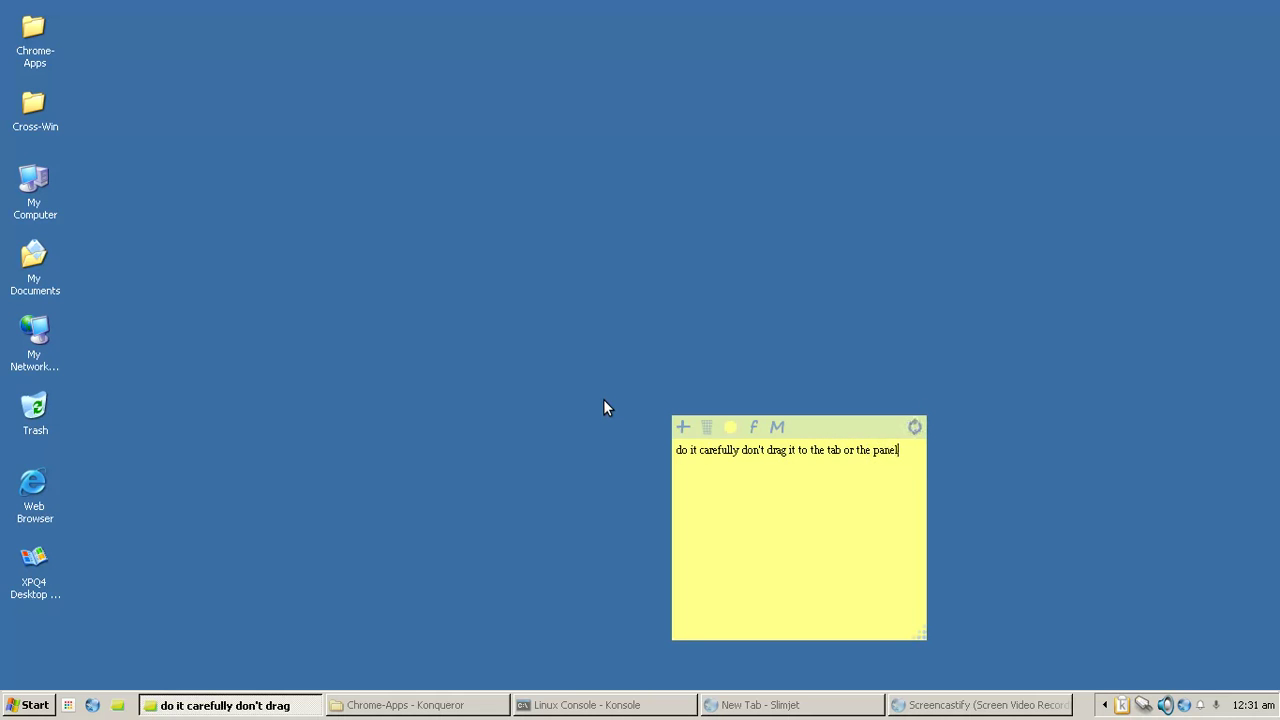
pyautogui.write('will confuse & crash')
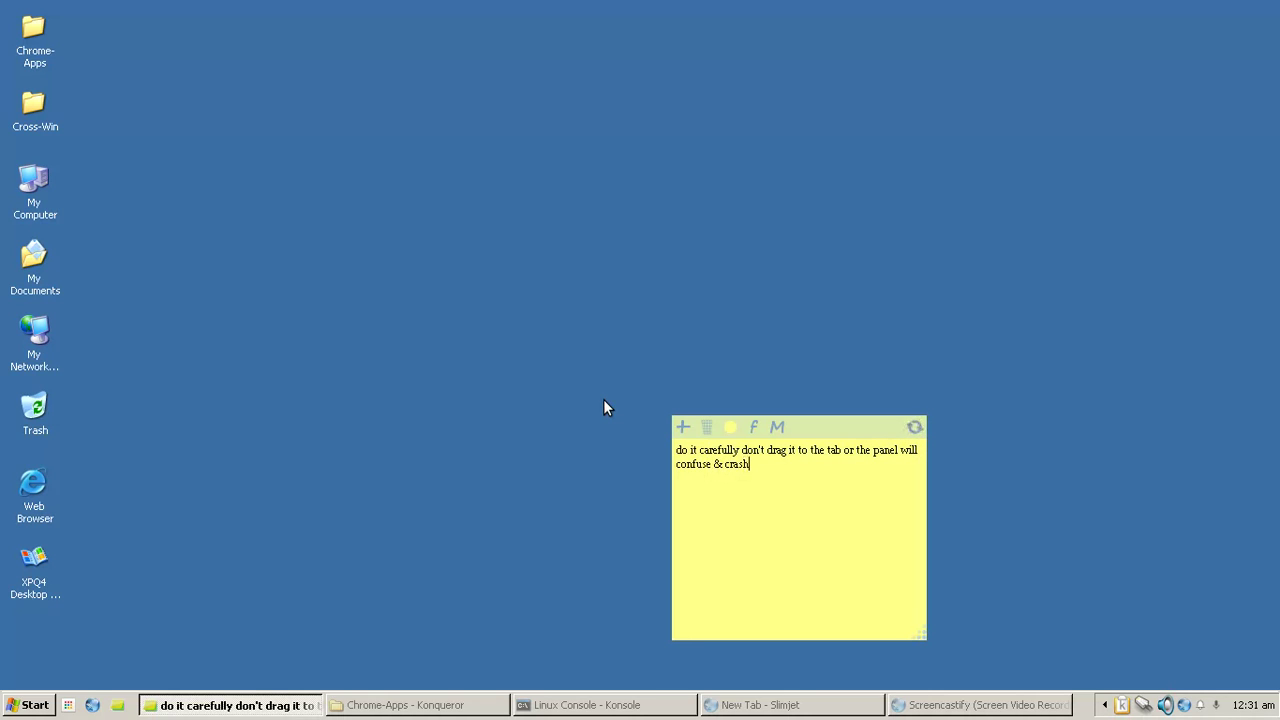
pyautogui.write(' like that.')
pyautogui.click(4, 712)
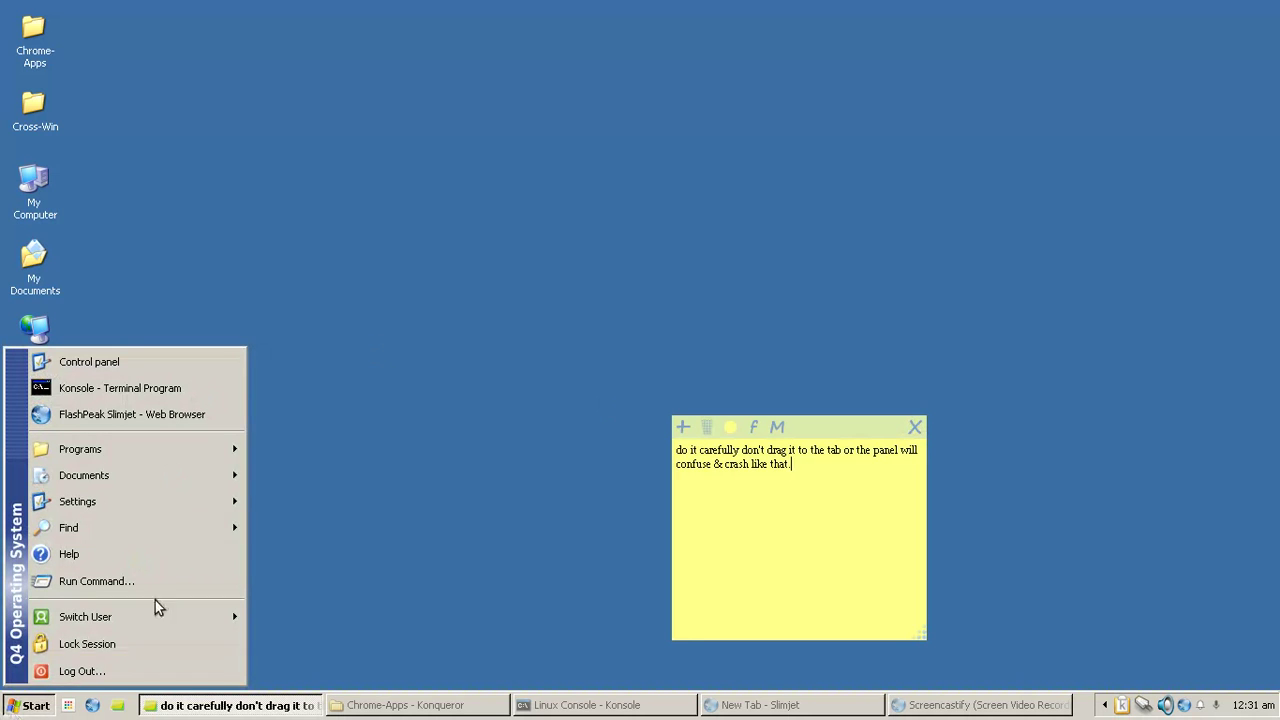
pyautogui.moveTo(200, 449)
pyautogui.moveTo(425, 458)
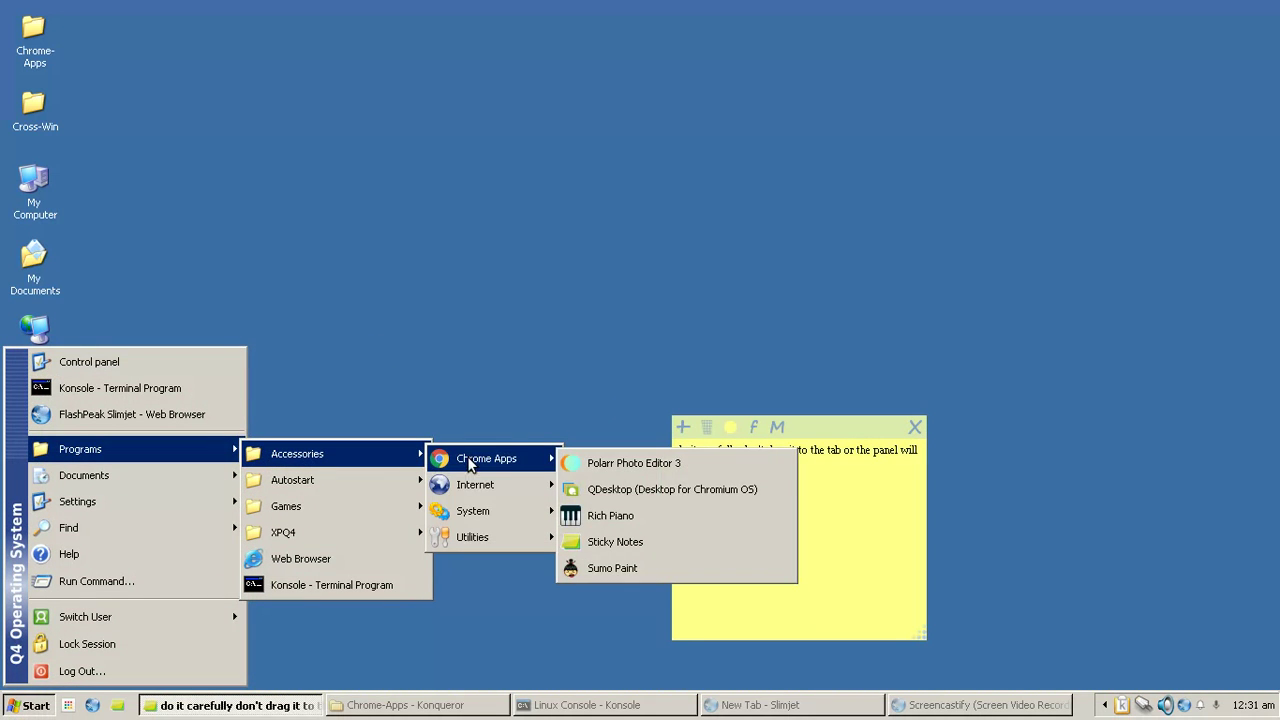
pyautogui.moveTo(530, 484)
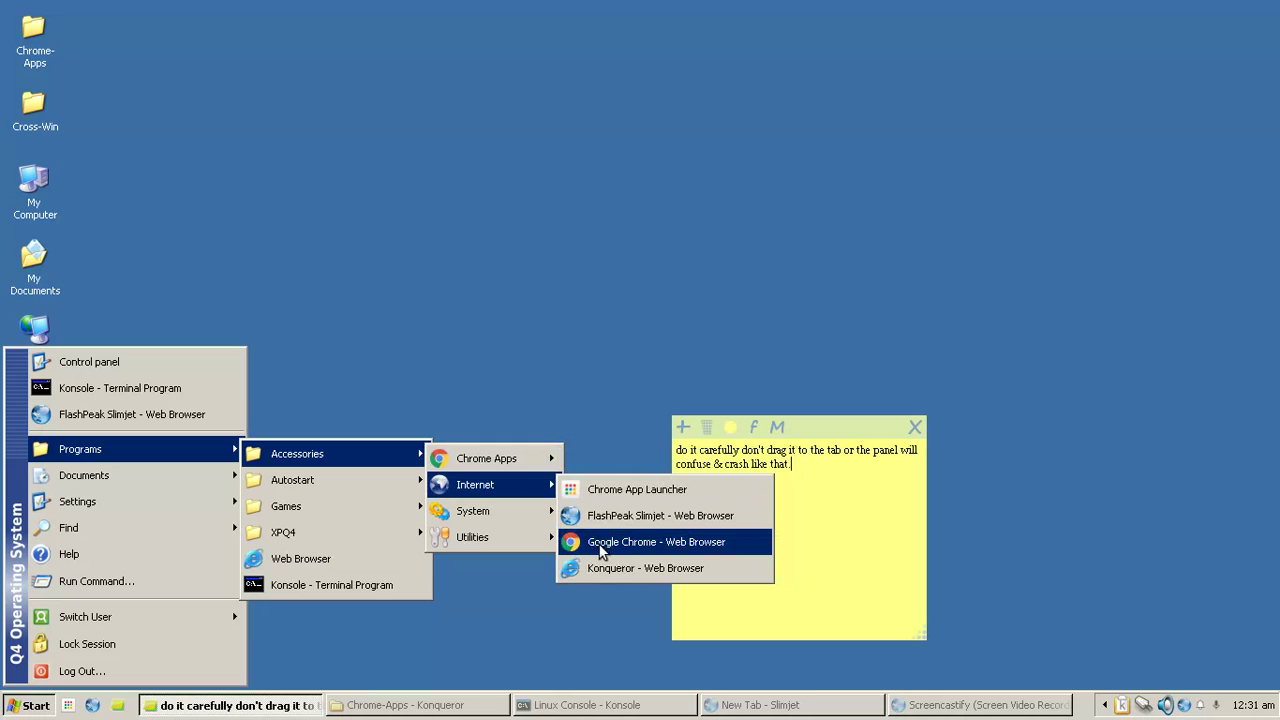
pyautogui.click(67, 706)
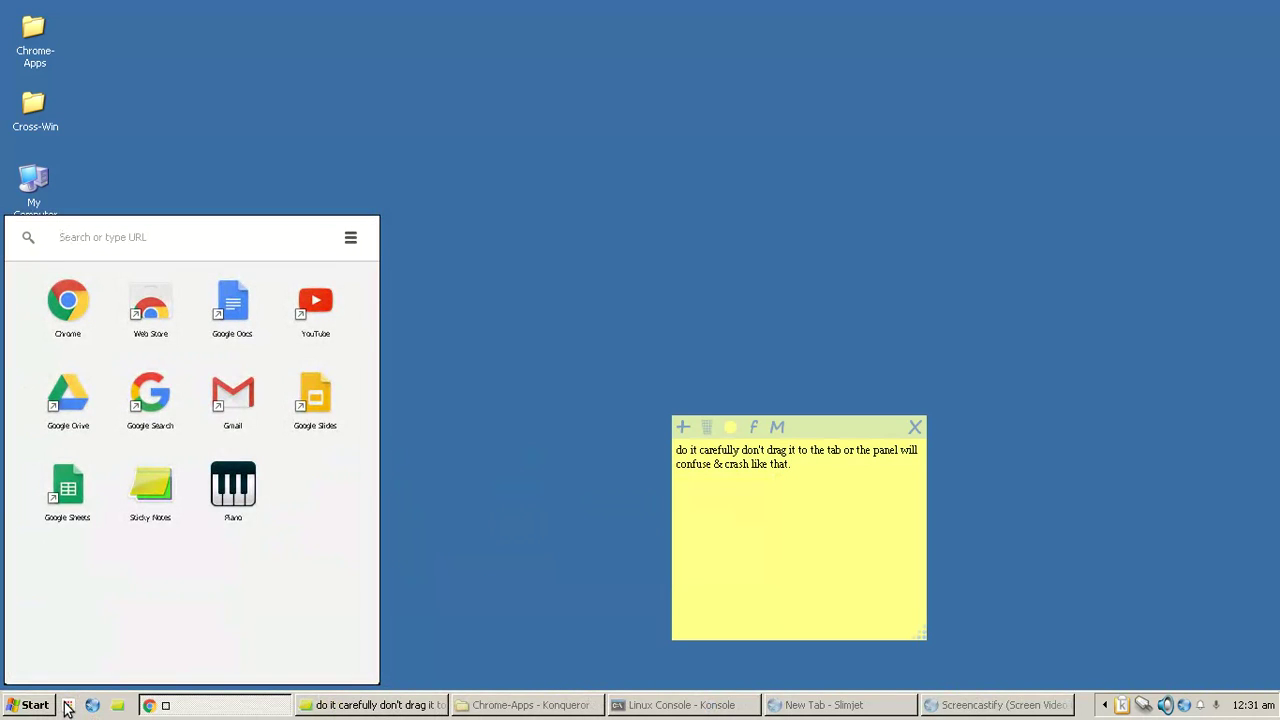
# - Add the Google Chrome launcher from the Internet programs to the panel, beside the Sticky Notes launcher, and dismiss the app launcher
pyautogui.click(28, 705)
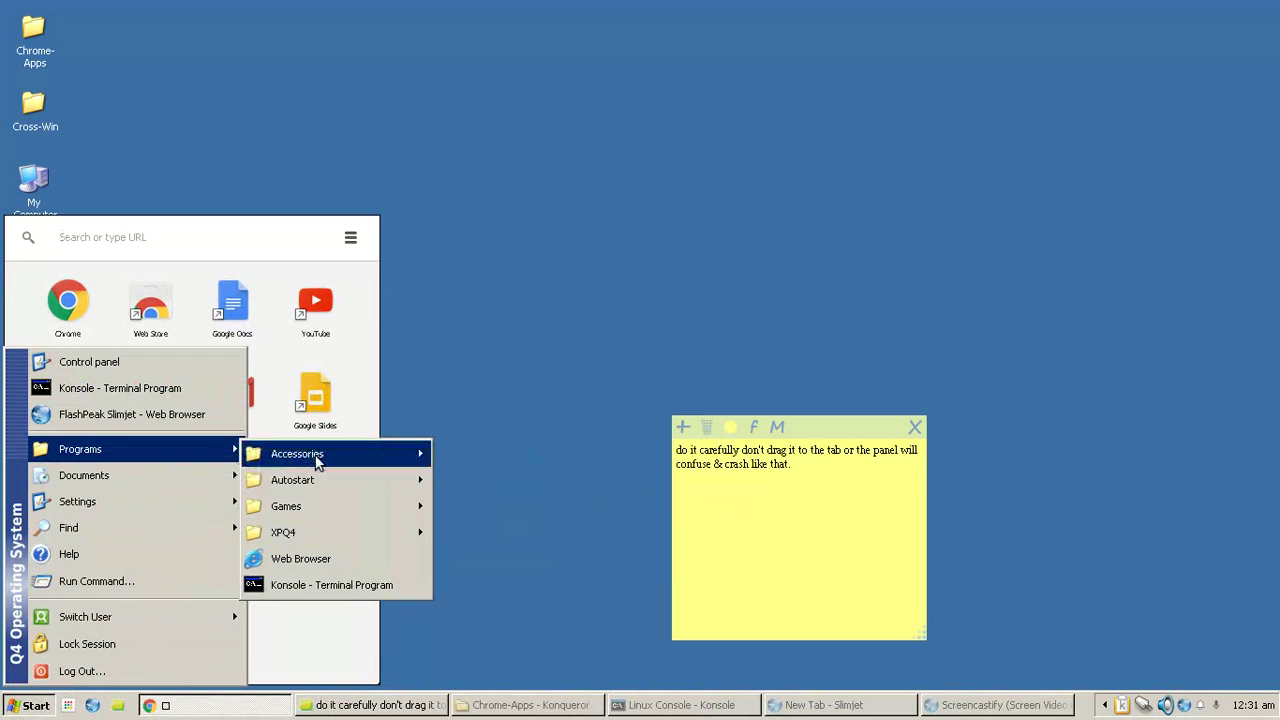
pyautogui.moveTo(334, 457)
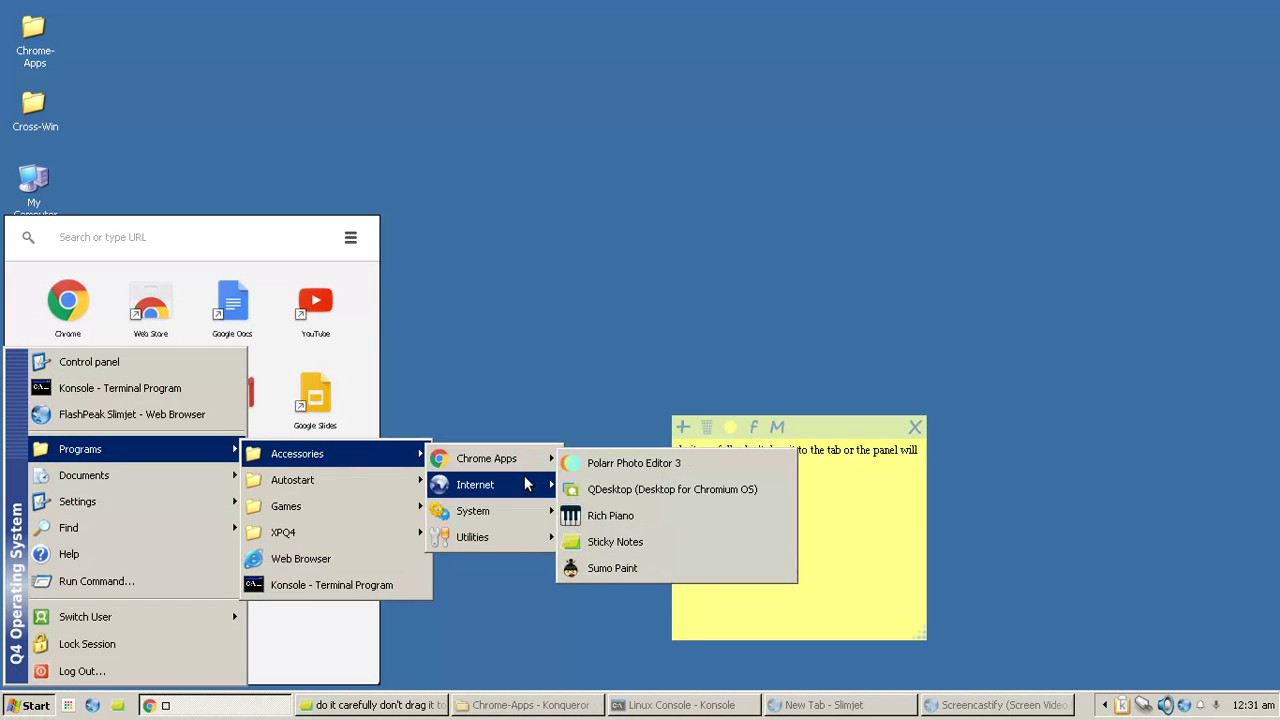
pyautogui.moveTo(526, 484)
pyautogui.moveTo(569, 540); pyautogui.dragTo(136, 706)
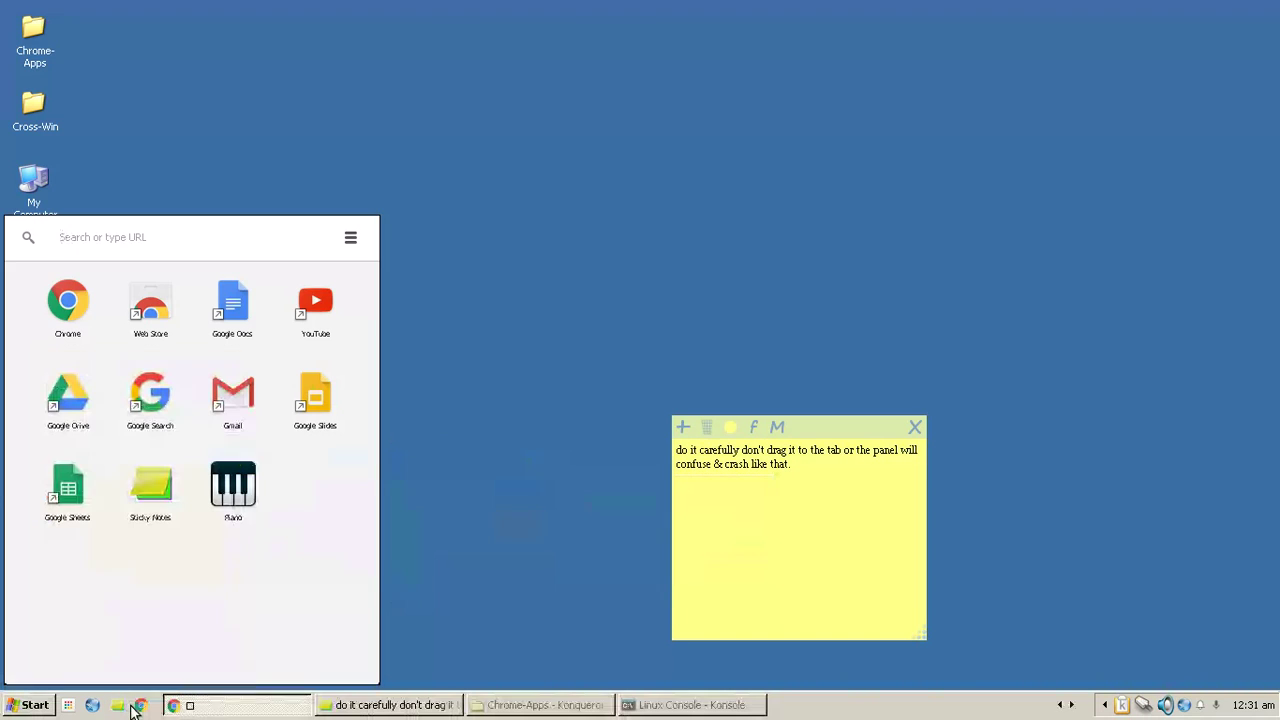
pyautogui.click(471, 584)
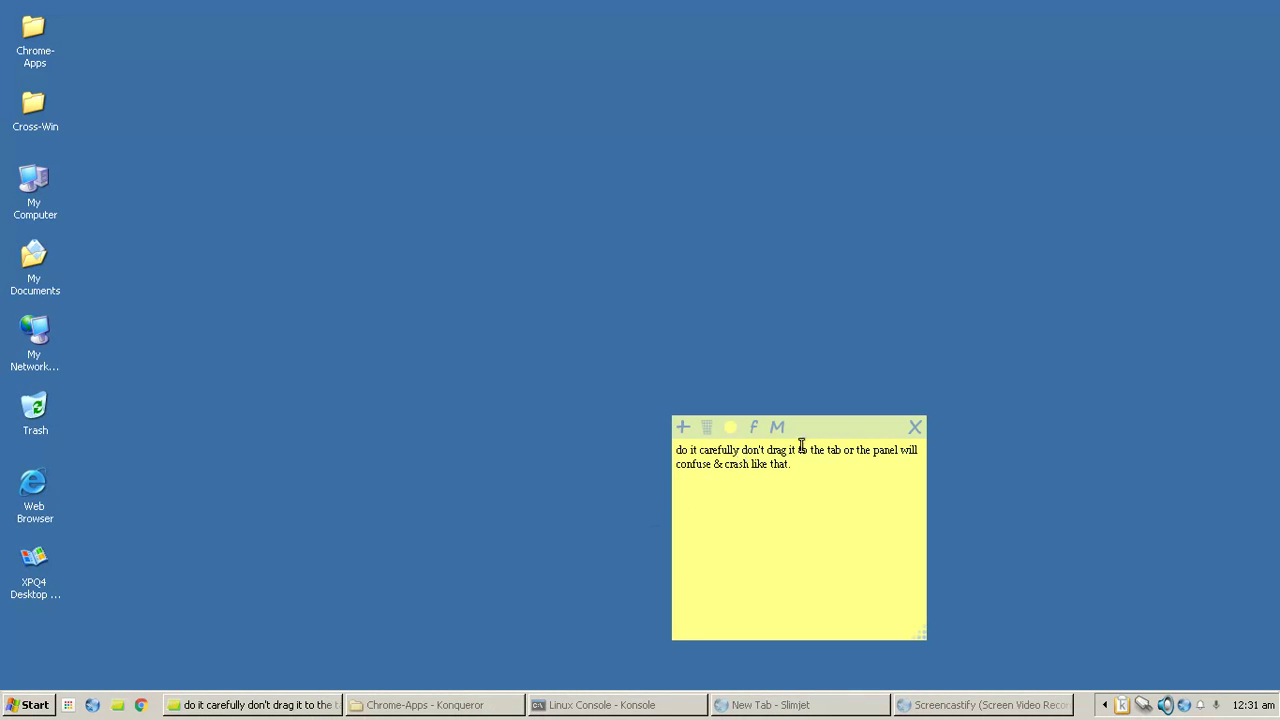
# - Move the sticky note toward the right side of the desktop and clear its text
pyautogui.moveTo(853, 427); pyautogui.dragTo(1125, 419)
pyautogui.hotkey('ctrl', 'a')
pyautogui.press('Delete')
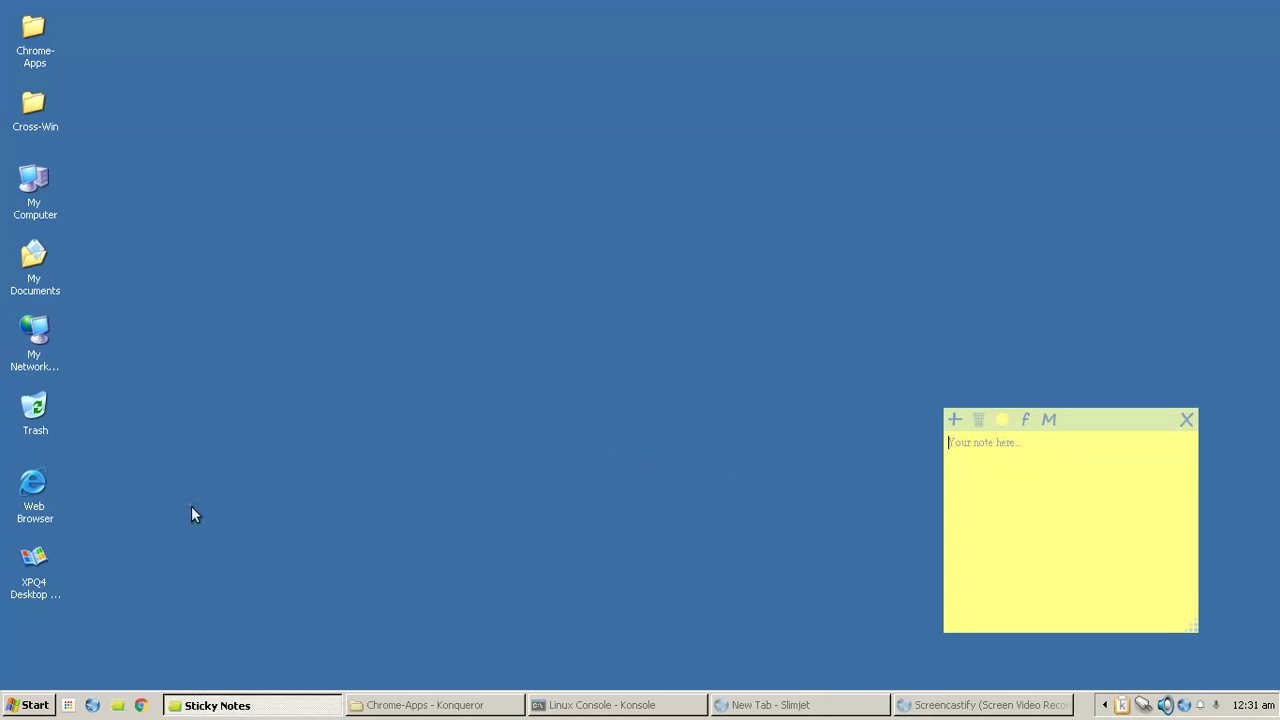
# - Open the desktop background settings and write "Next is configure the background" in the sticky note
pyautogui.rightClick(347, 247)
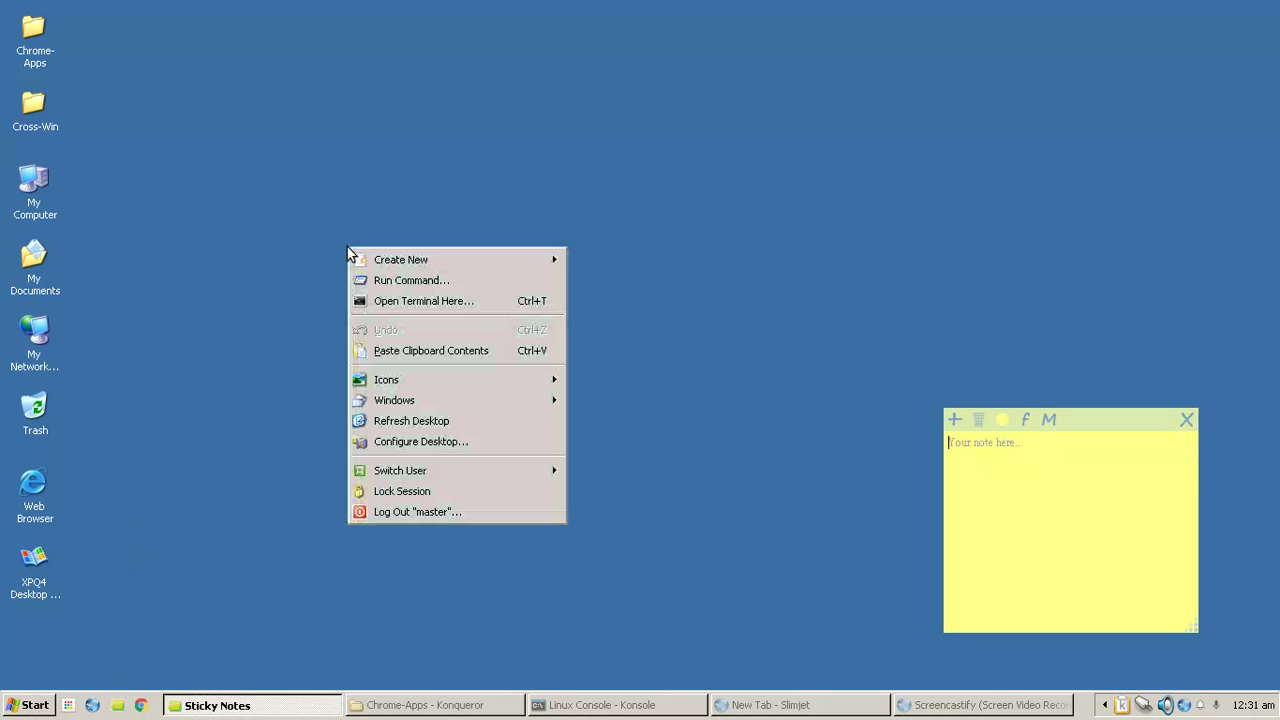
pyautogui.click(394, 441)
pyautogui.click(1090, 467)
pyautogui.write('Next i')
pyautogui.write('s conf')
pyautogui.write('ug')
pyautogui.press('BackSpace')
pyautogui.press('BackSpace')
pyautogui.write('ig')
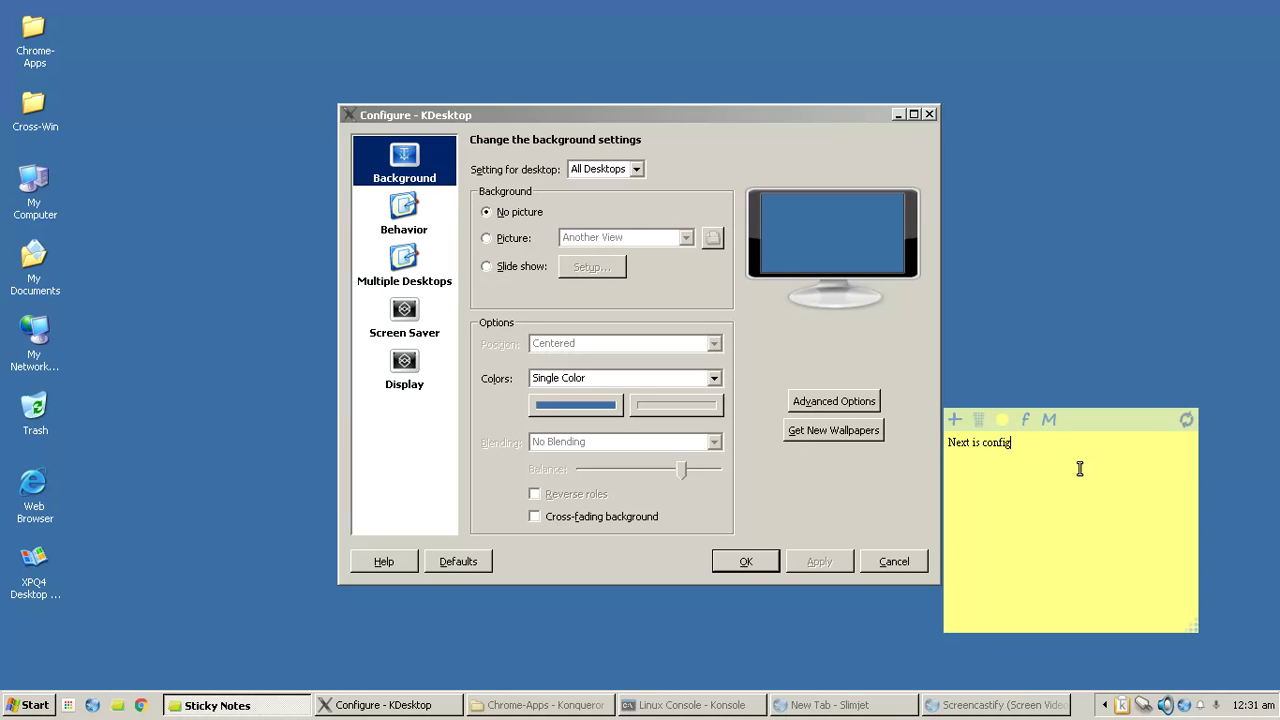
pyautogui.write('ure the')
pyautogui.press('BackSpace')
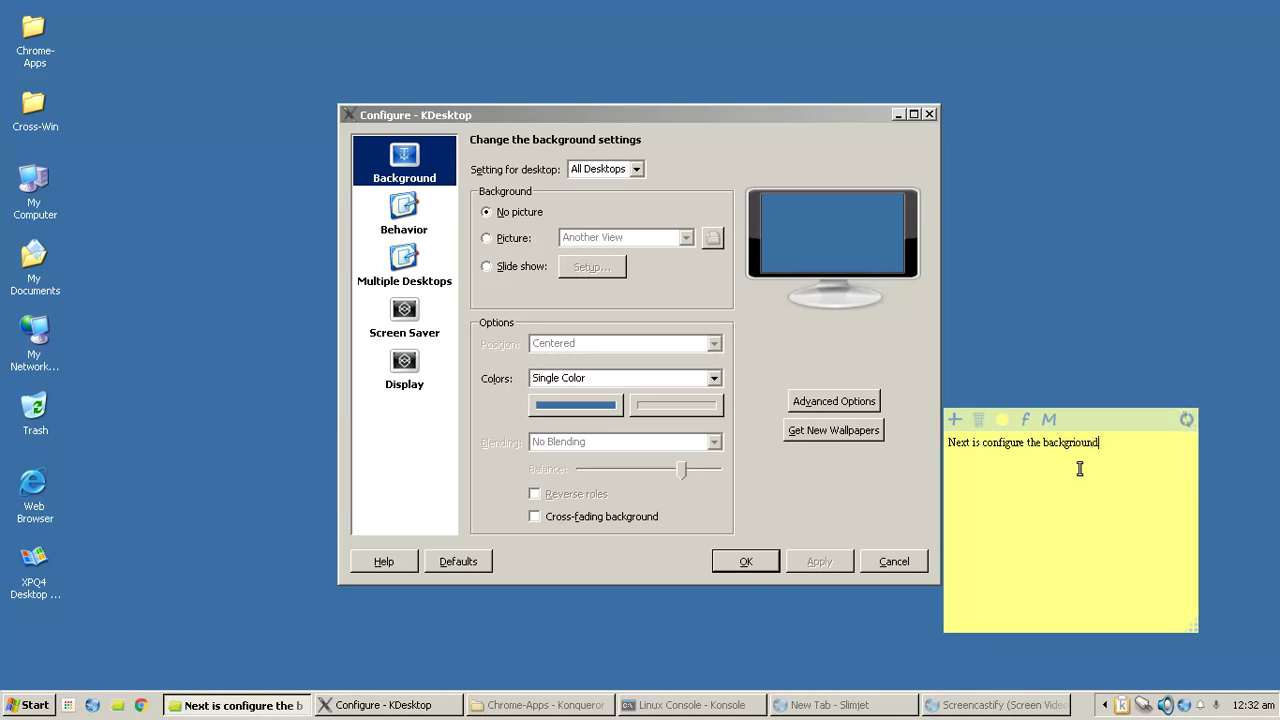
pyautogui.press('Left')
pyautogui.press('Left')
pyautogui.press('BackSpace')
# - Continue the note with "the wallpaper is reset as well if you want the Q4OS wallpaper back" and, in a new paragraph, "easy just click here."
pyautogui.write('et')
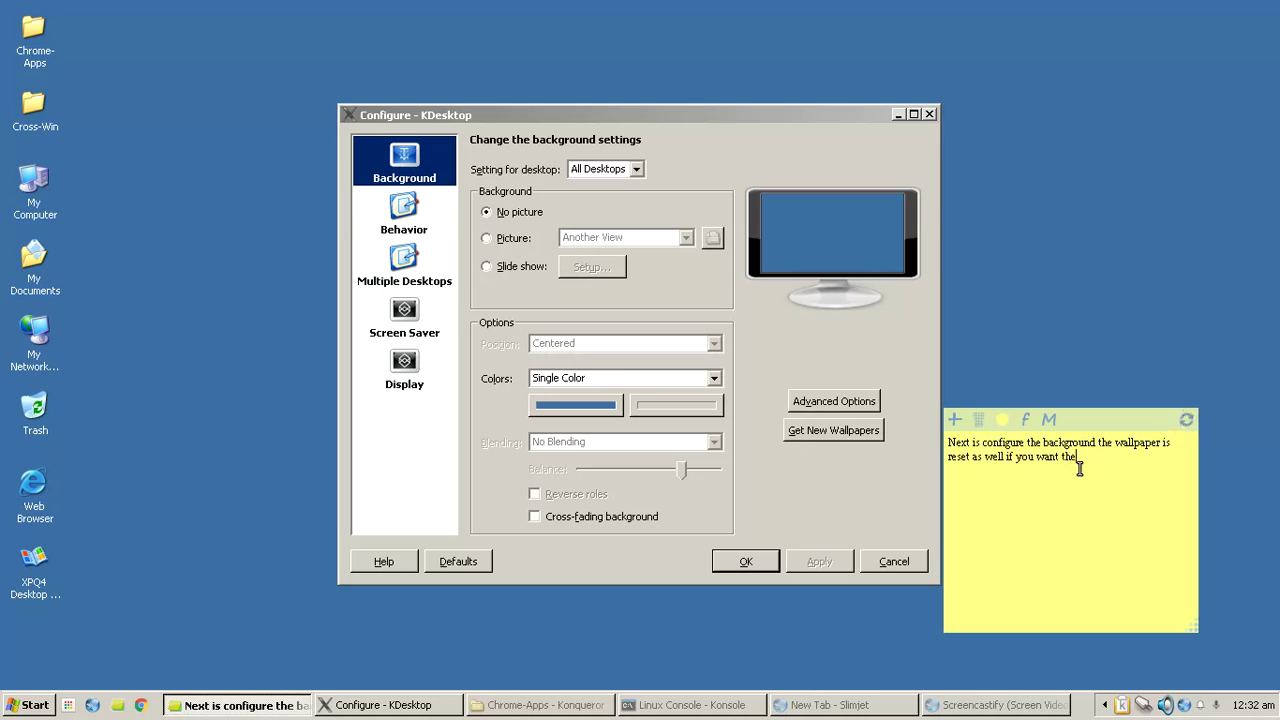
pyautogui.write('OS wallpaper back easy!')
pyautogui.press('Return')
pyautogui.press('Return')
pyautogui.write('e')
pyautogui.press('Right')
pyautogui.press('Right')
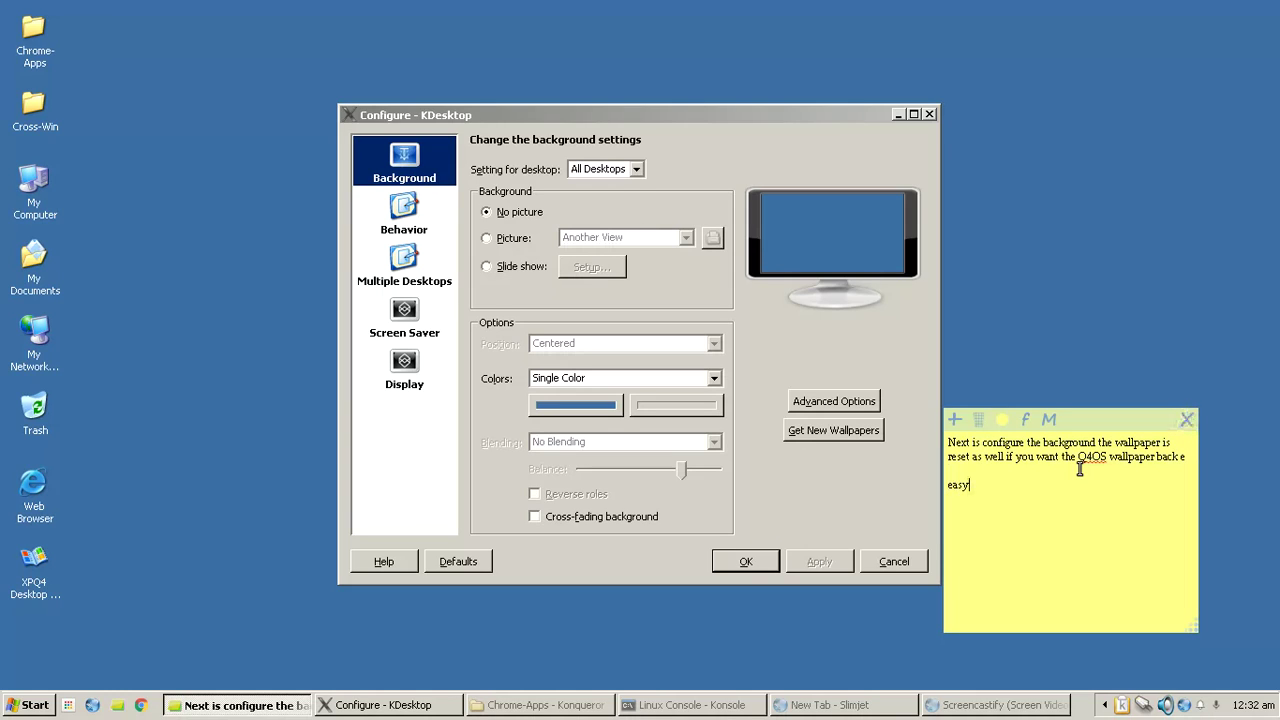
pyautogui.write('just click here.')
# - Apply the Another View picture as the desktop background, and replace it with the Dolomiti picture
pyautogui.click(486, 238)
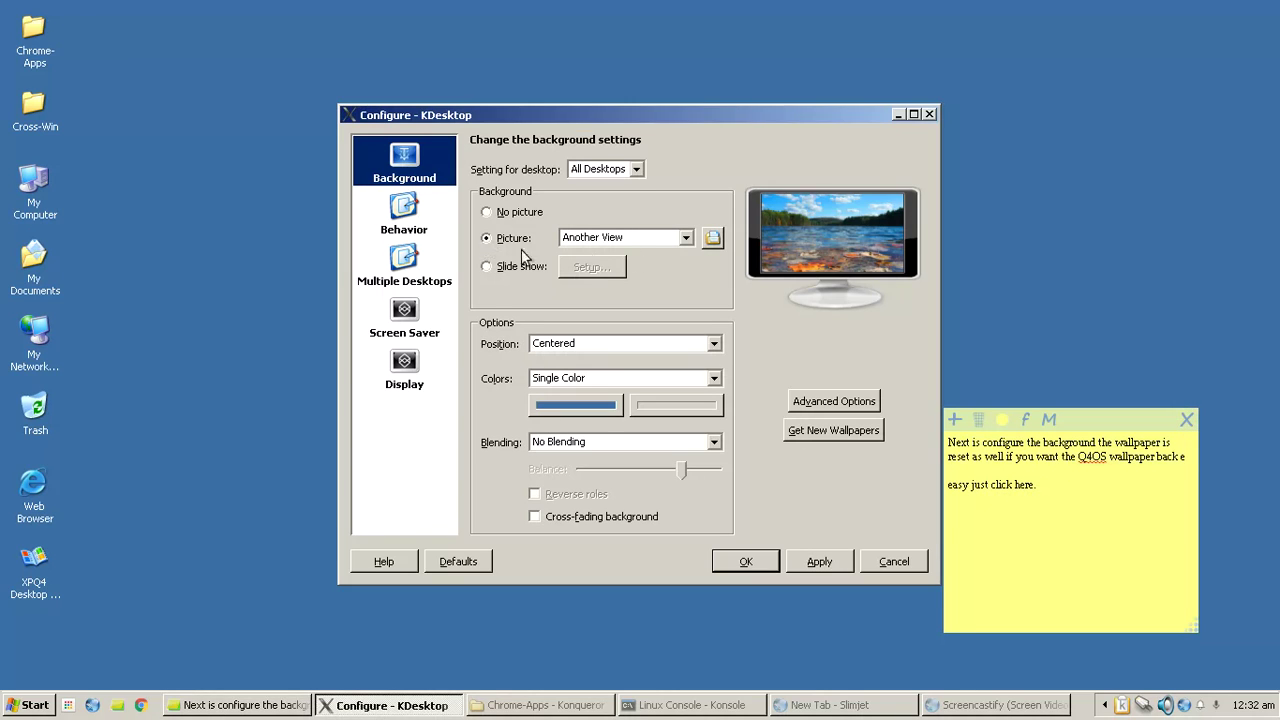
pyautogui.click(834, 563)
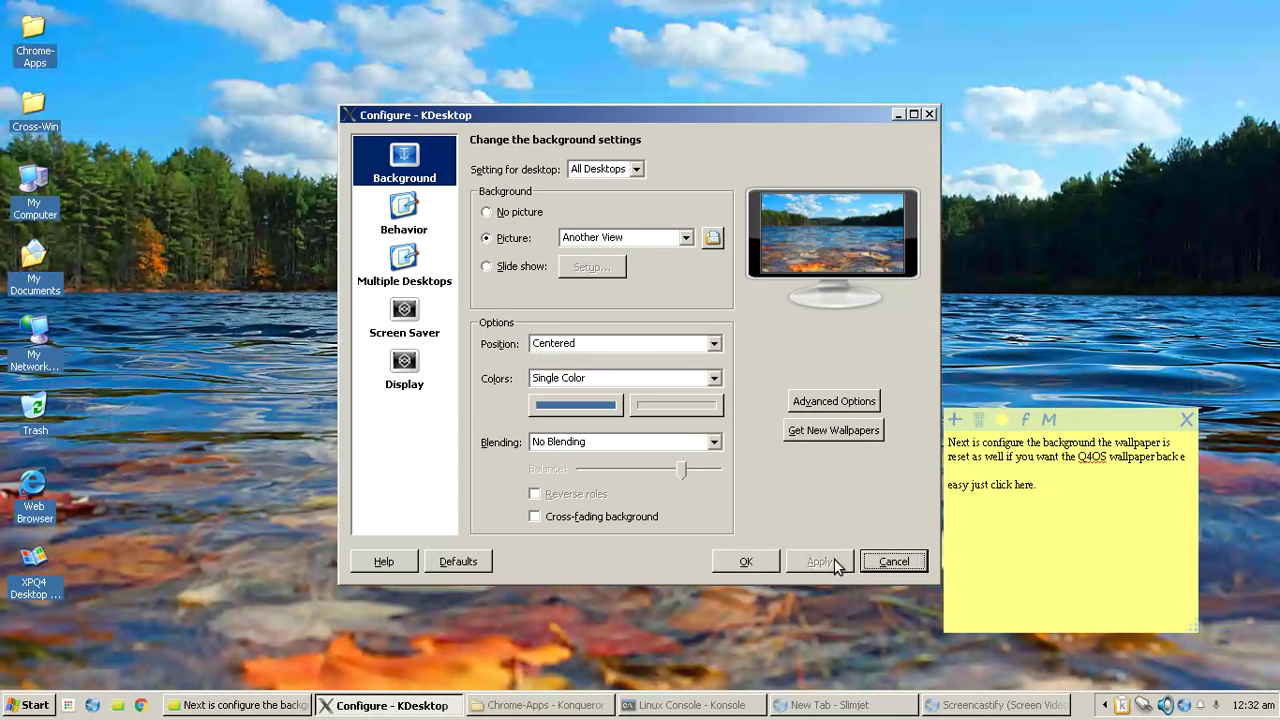
pyautogui.click(688, 240)
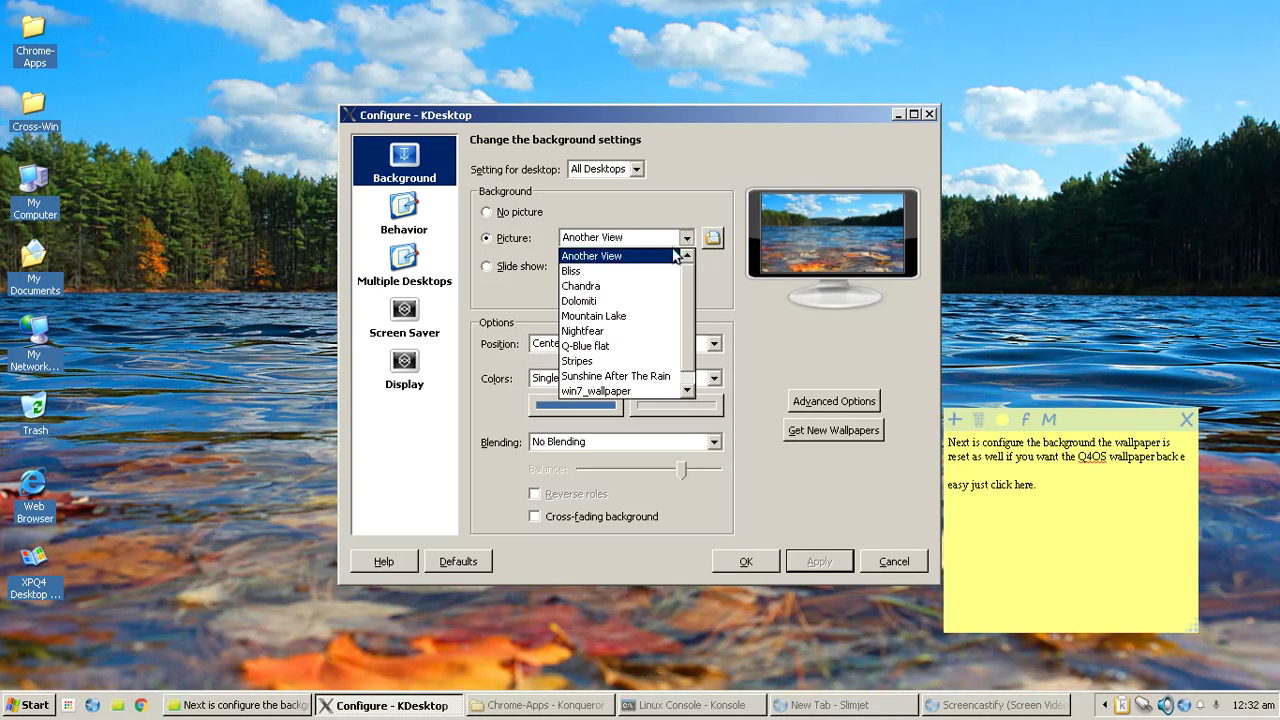
pyautogui.click(605, 297)
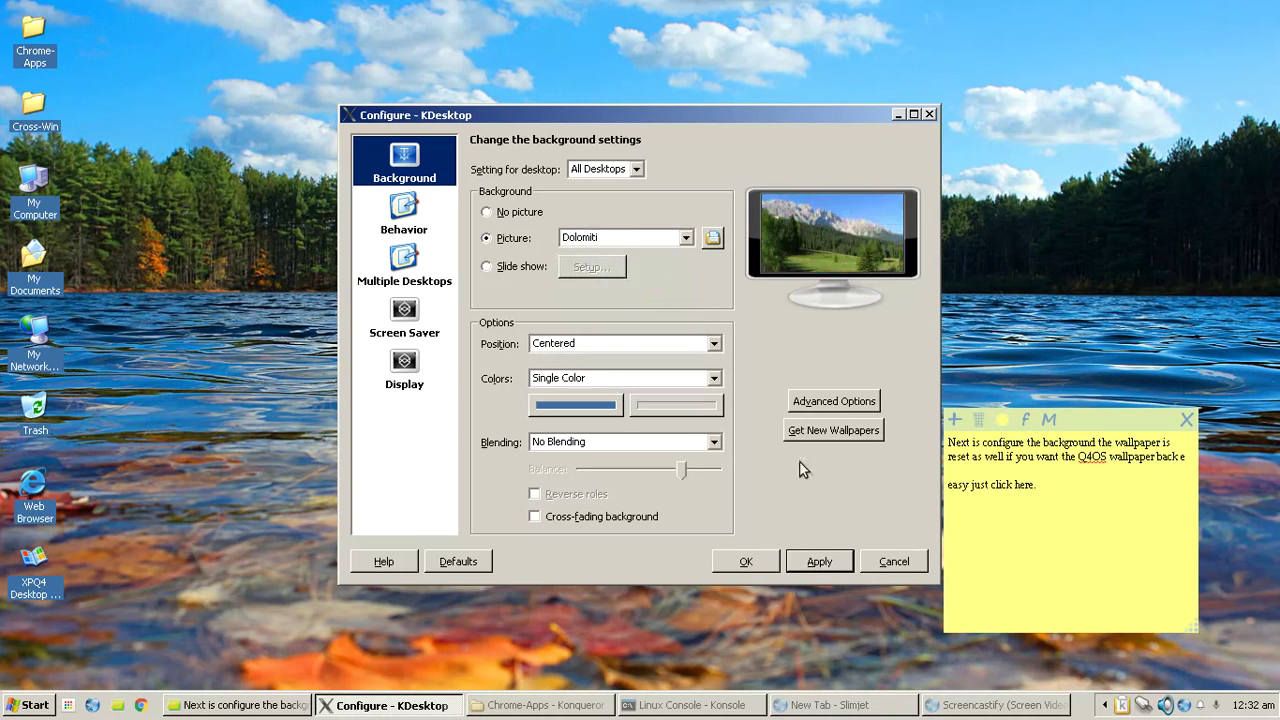
pyautogui.click(820, 562)
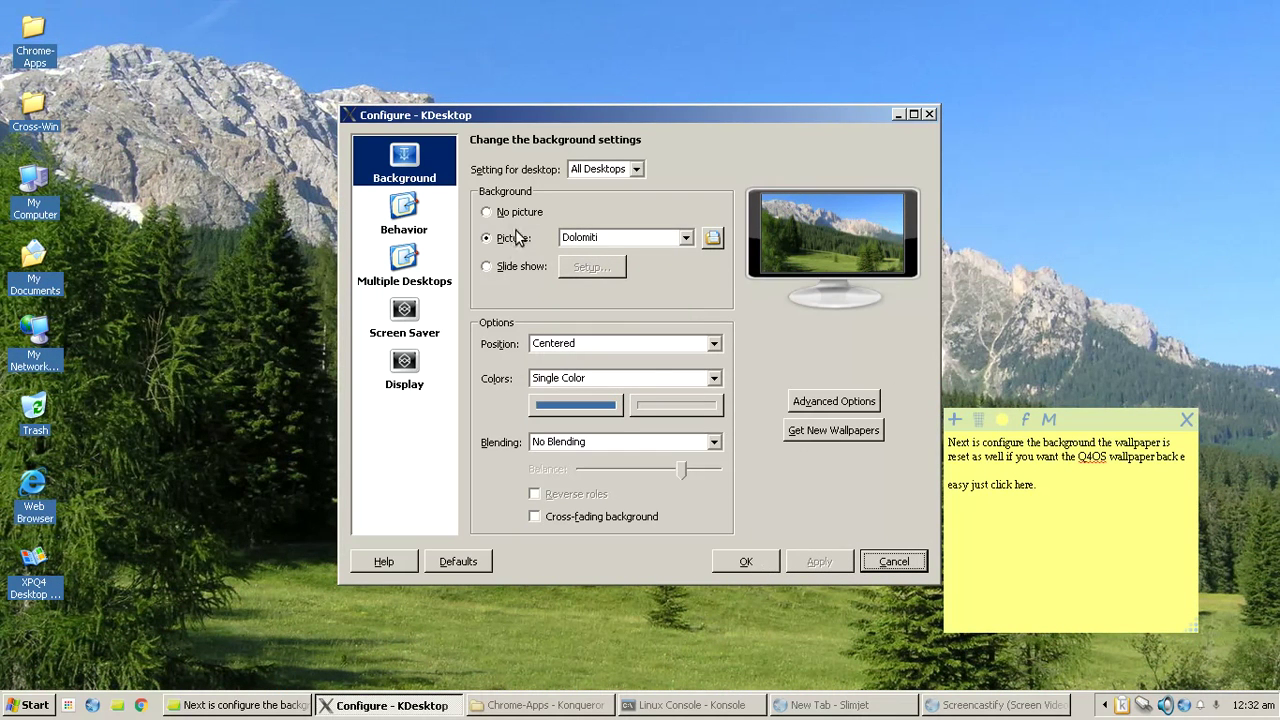
# - Change the note's last line to "easy just click here at Picture:" and close the desktop background settings
pyautogui.click(1065, 490)
pyautogui.press('BackSpace')
pyautogui.write('at Pic')
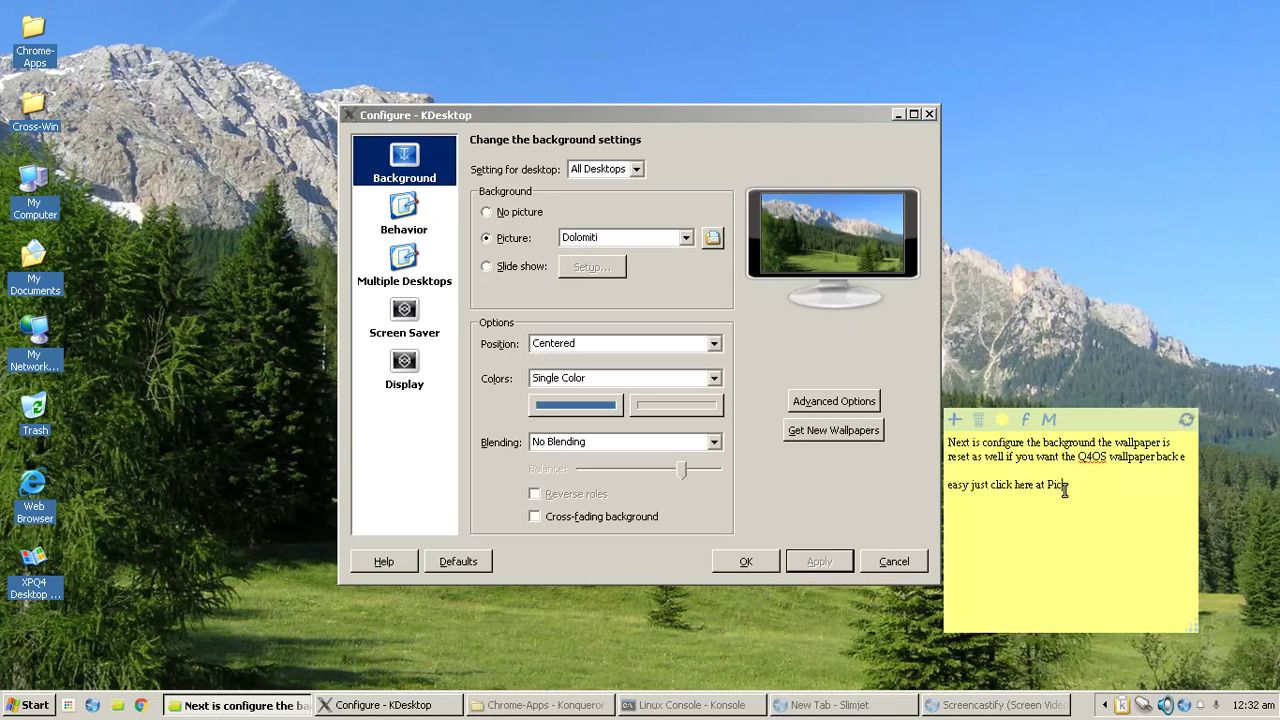
pyautogui.write('ture:')
pyautogui.click(893, 561)
# - Add the paragraph "Now you got it." at the end of the sticky note
pyautogui.press('Return')
pyautogui.press('Return')
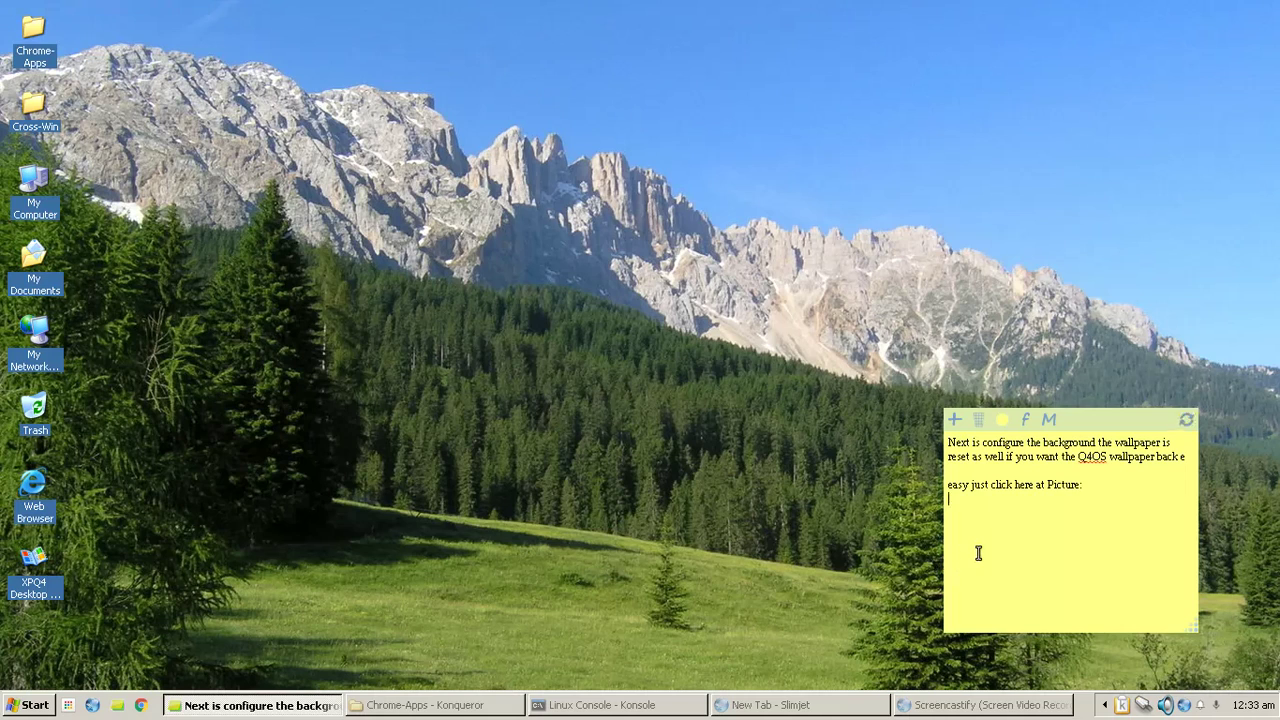
pyautogui.write('Now you got it.')
pyautogui.click(20, 704)
pyautogui.moveTo(215, 450)
pyautogui.moveTo(378, 452)
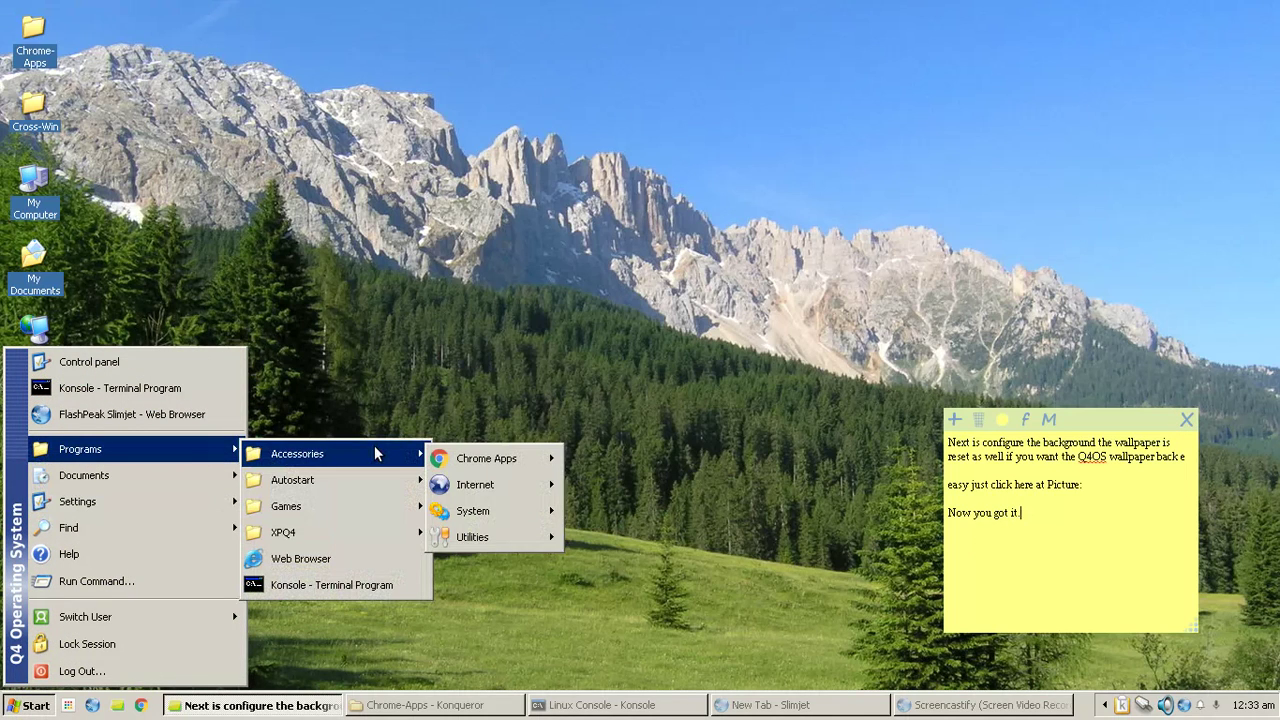
pyautogui.click(580, 389)
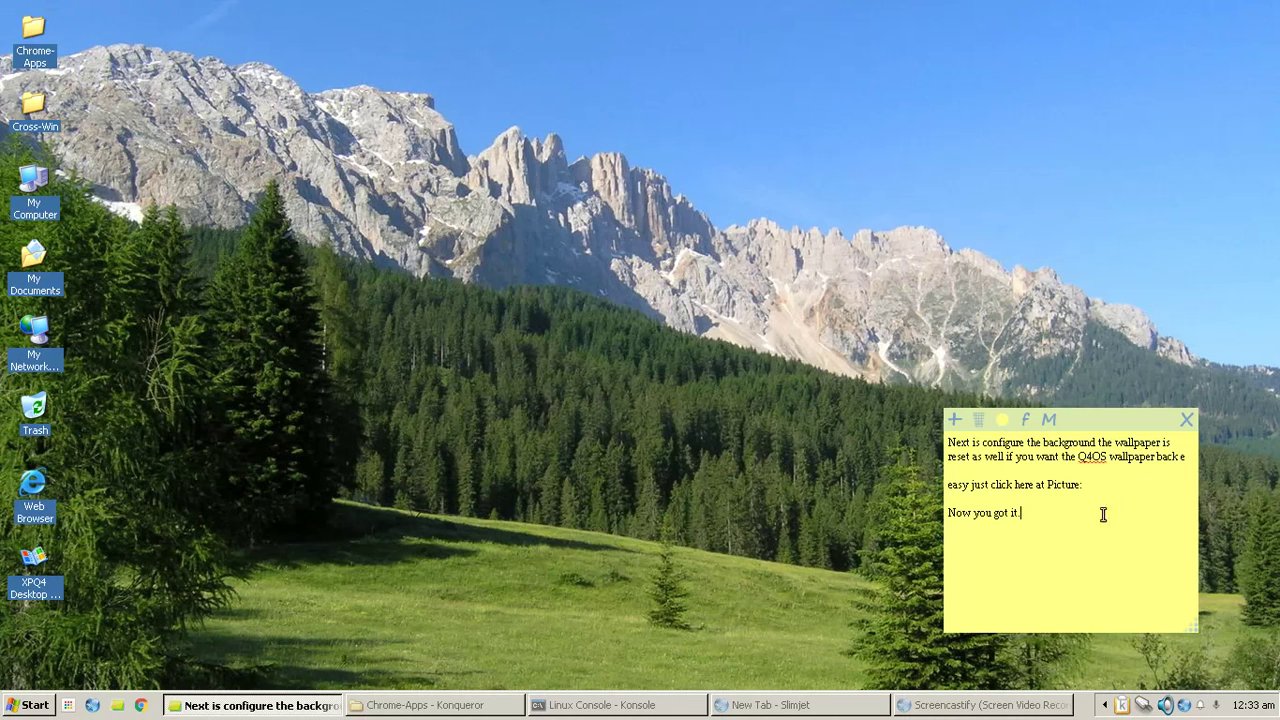
# - Replace the note's text with "Next tutorial from this will be about how to change into other theme which you need right?"
pyautogui.moveTo(1082, 520); pyautogui.dragTo(875, 421)
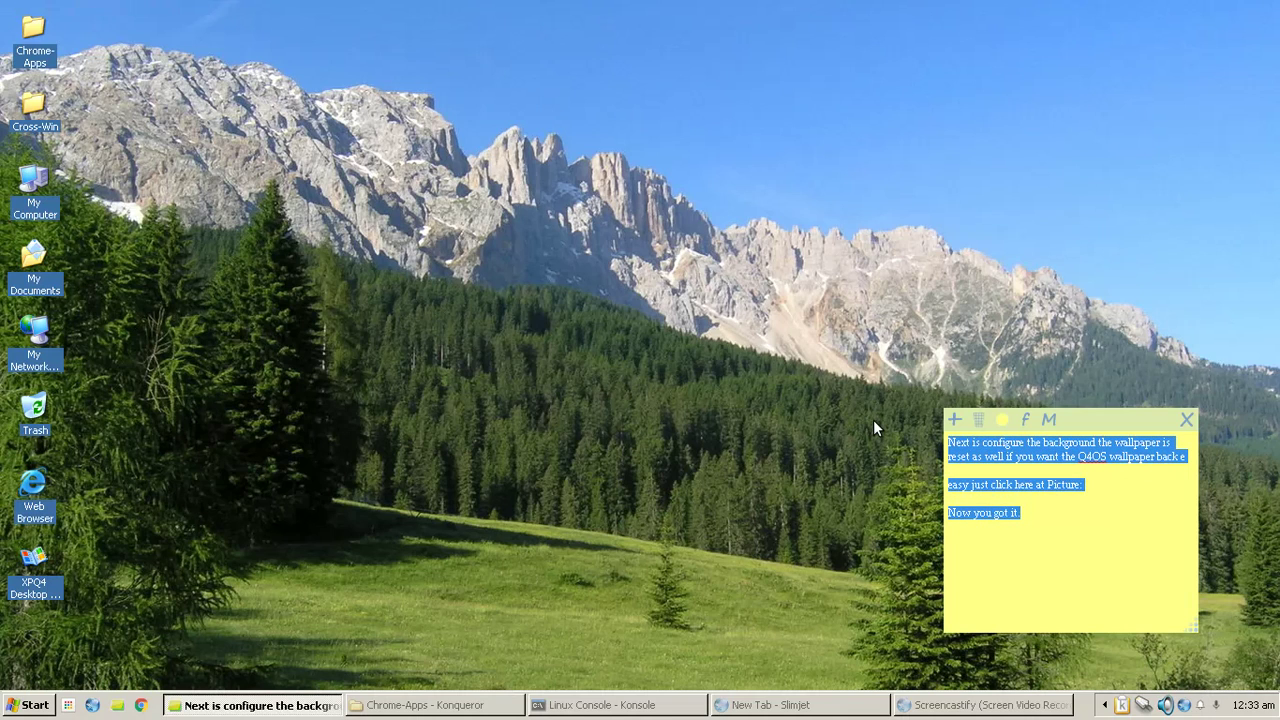
pyautogui.write('Next tutorial from this wi')
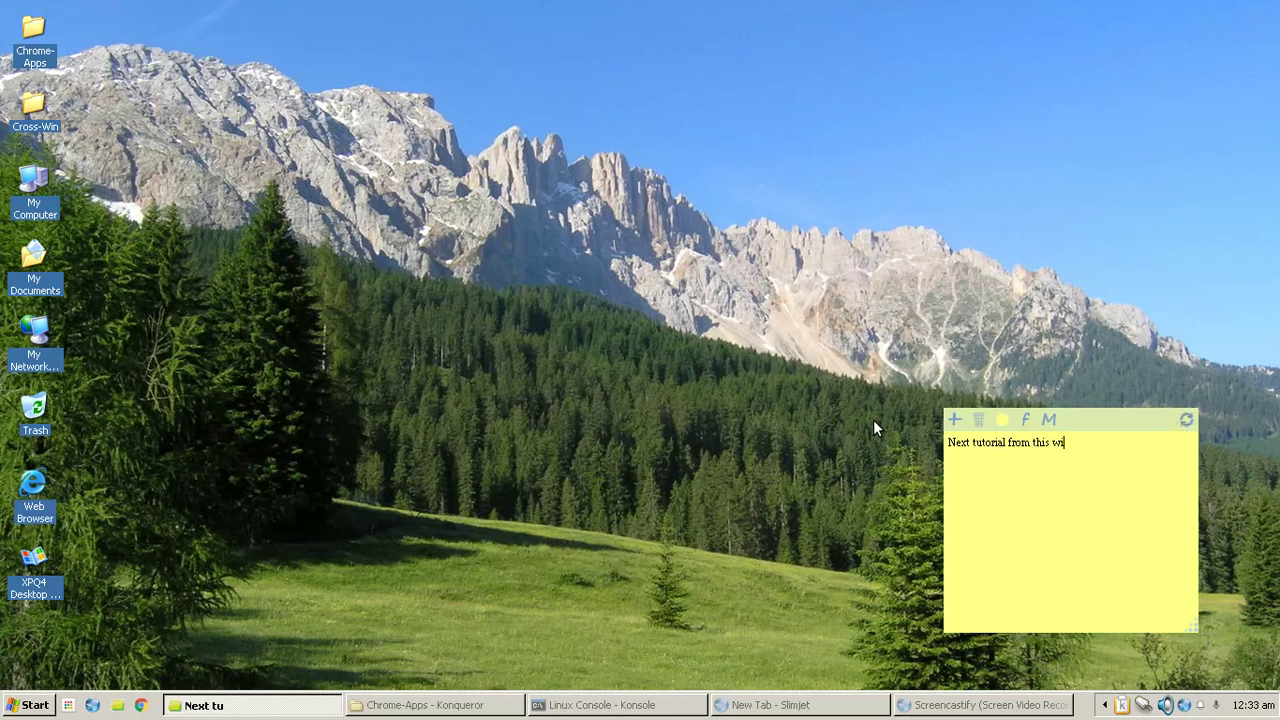
pyautogui.write('ll be abouthow')
pyautogui.press('Left')
pyautogui.press('Left')
pyautogui.press('Left')
pyautogui.write('how to ')
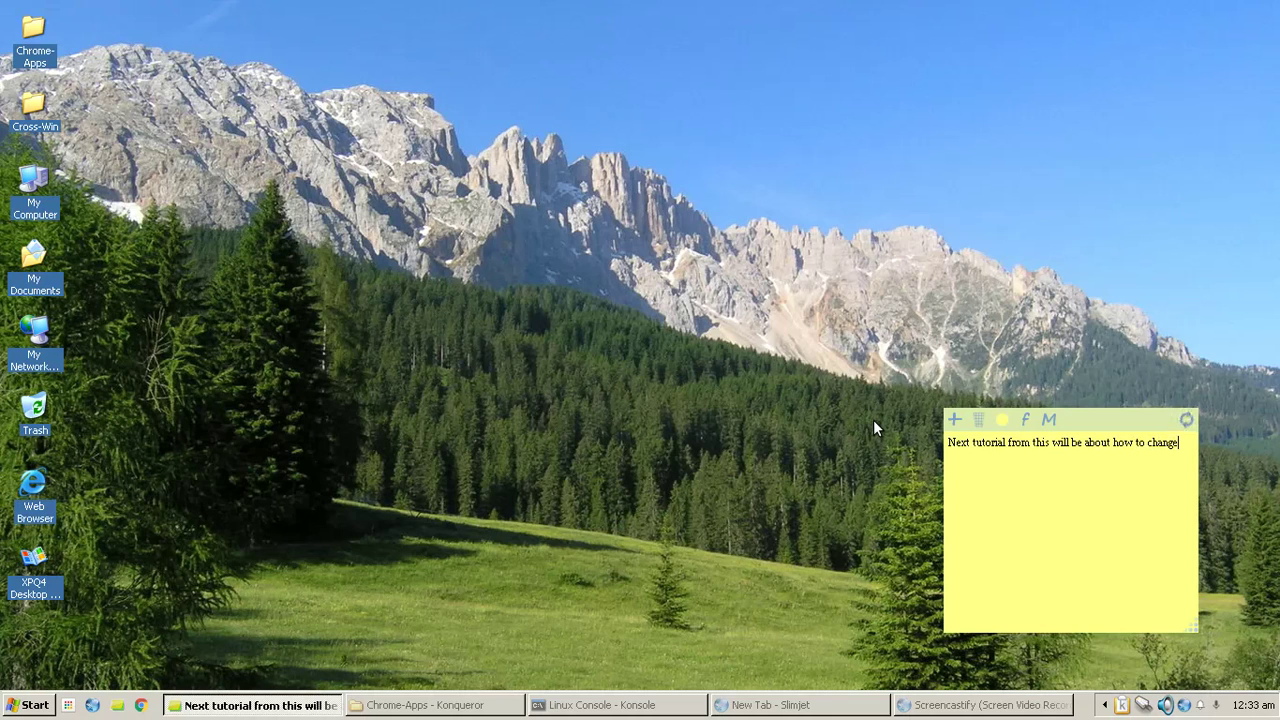
pyautogui.write('change into other theme which you need')
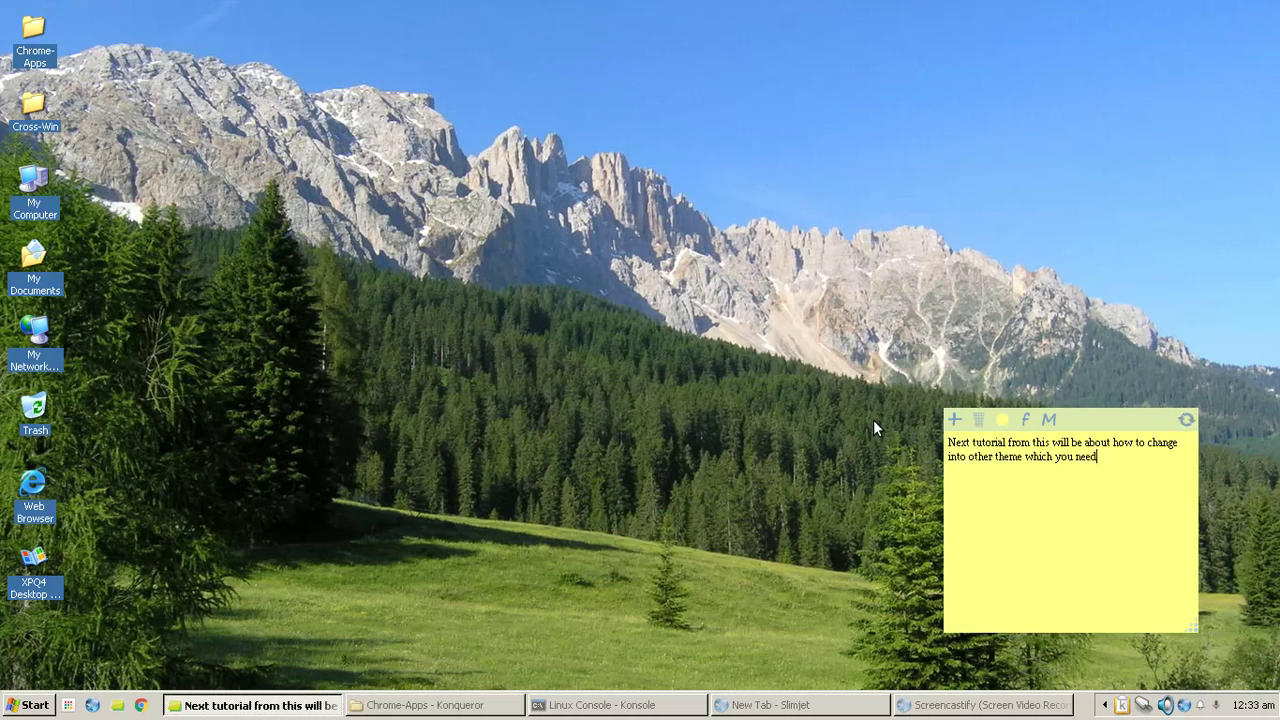
pyautogui.write(' right?')
# - Add the note paragraph "I'm sure not all people want only that Windows themes & icon."
pyautogui.press('Return')
pyautogui.press('Return')
pyautogui.write("I'm surt")
pyautogui.press('BackSpace')
pyautogui.write('e not all people')
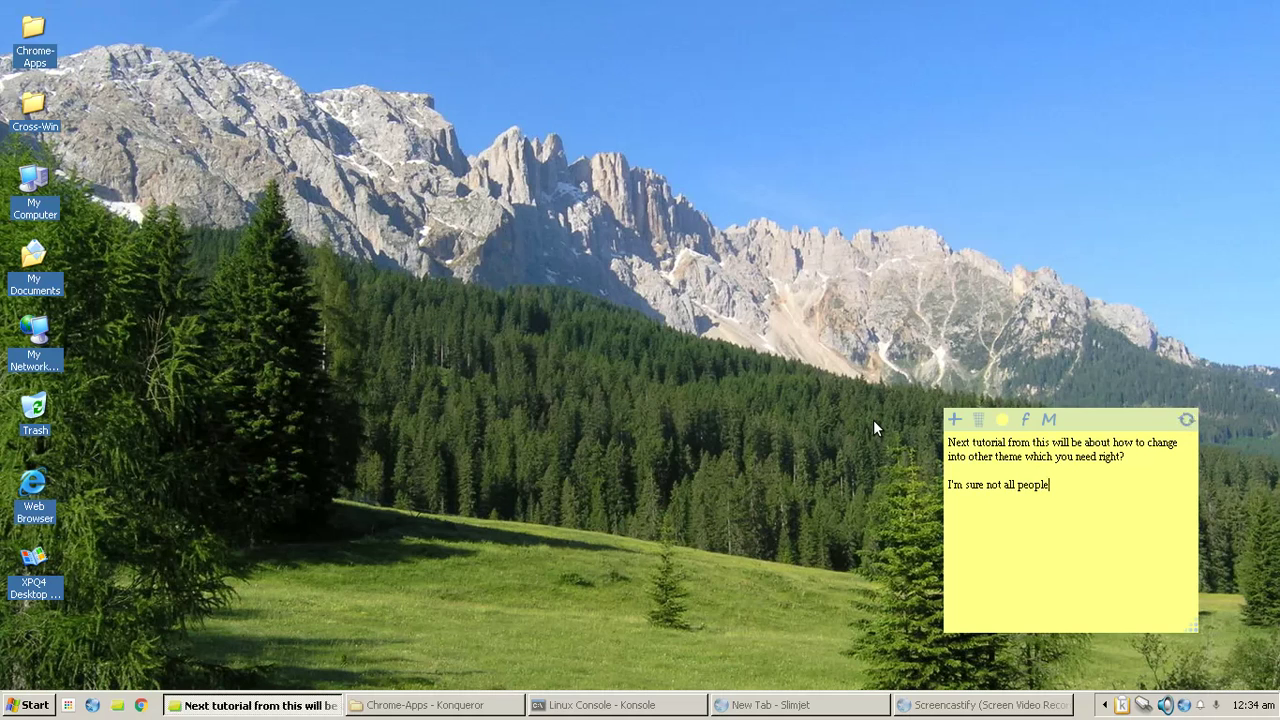
pyautogui.write(' want only that Windows themes & icon.')
# - Add the note paragraph "Linux users would want their Linux themes icon back as other desktop environments as well."
pyautogui.press('Return')
pyautogui.press('Return')
pyautogui.write('Linux users would want th')
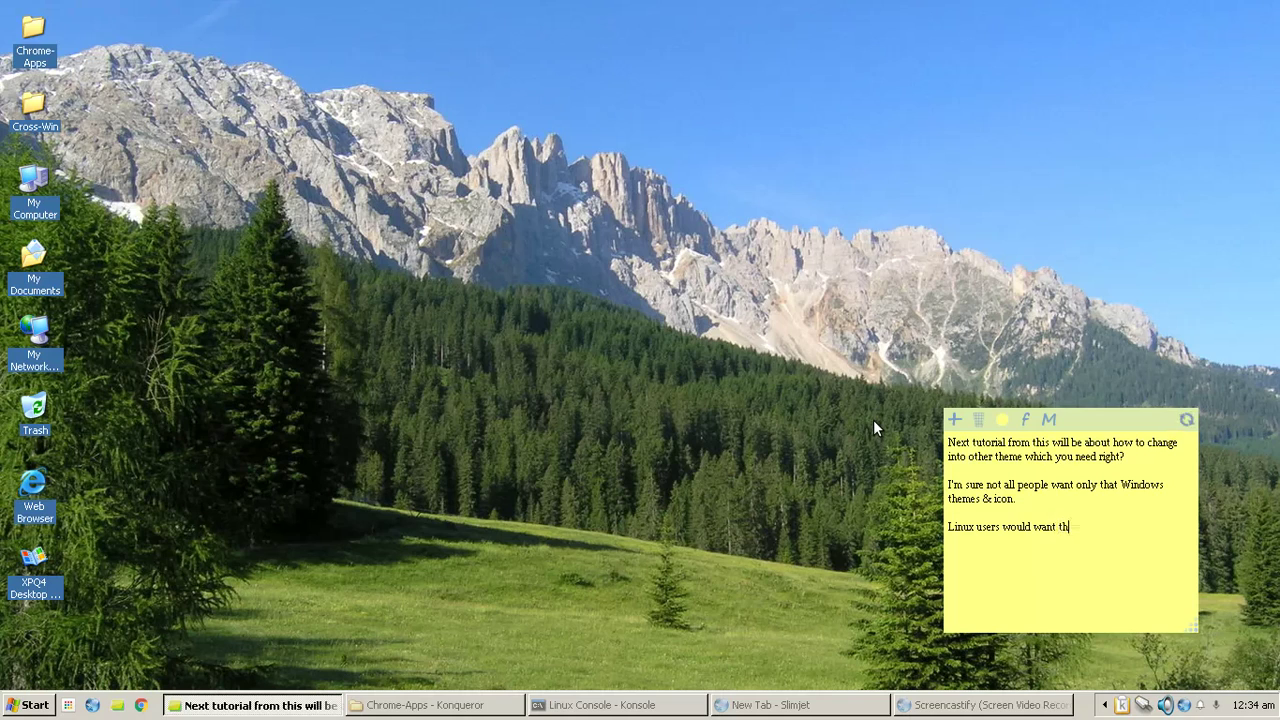
pyautogui.write('eir Linux themes icon back as other desktoo')
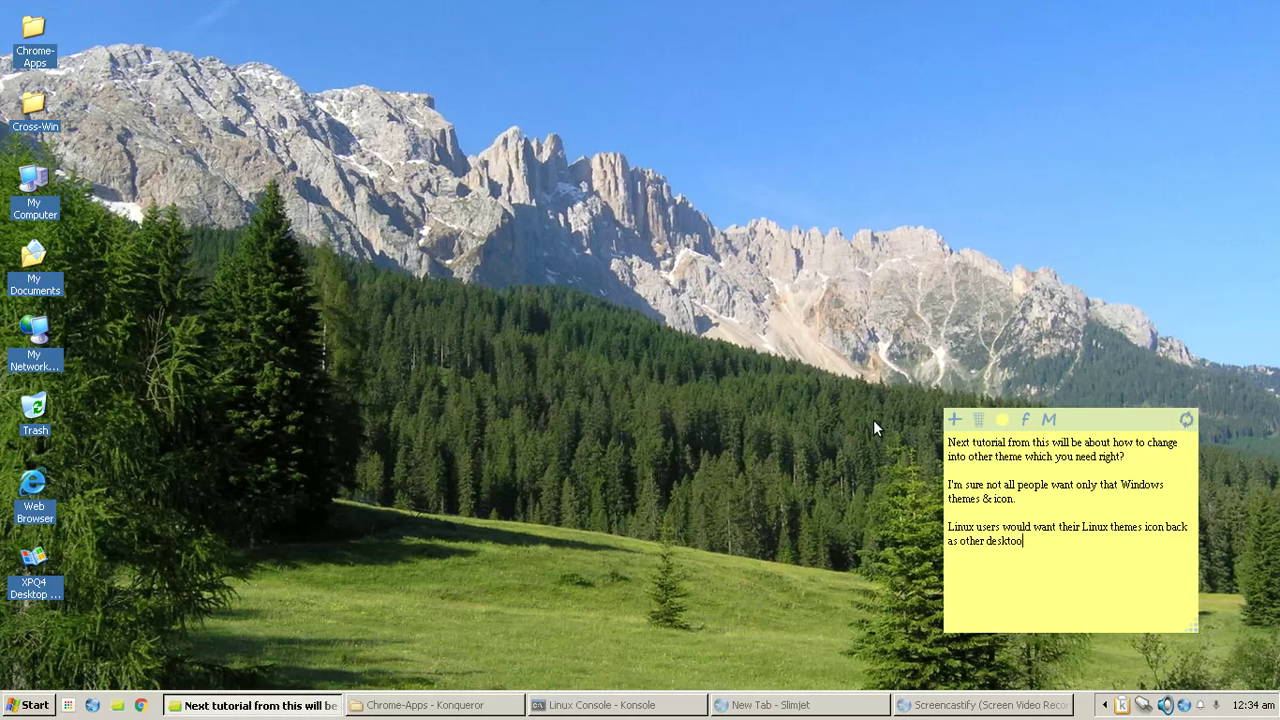
pyautogui.press('BackSpace')
pyautogui.write('p environments as well.')
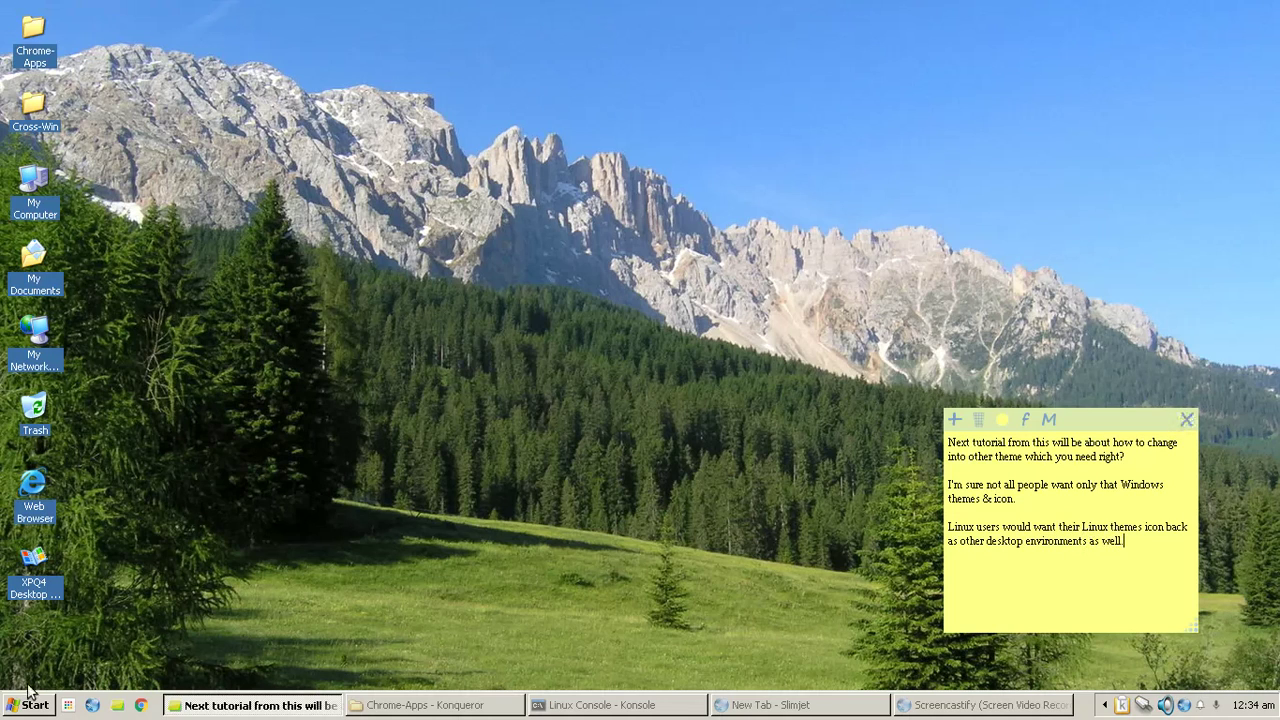
# - Open the XPQ4 desktop style chooser and move its window clear of the desktop icons
pyautogui.click(44, 590)
pyautogui.doubleClick(44, 590)
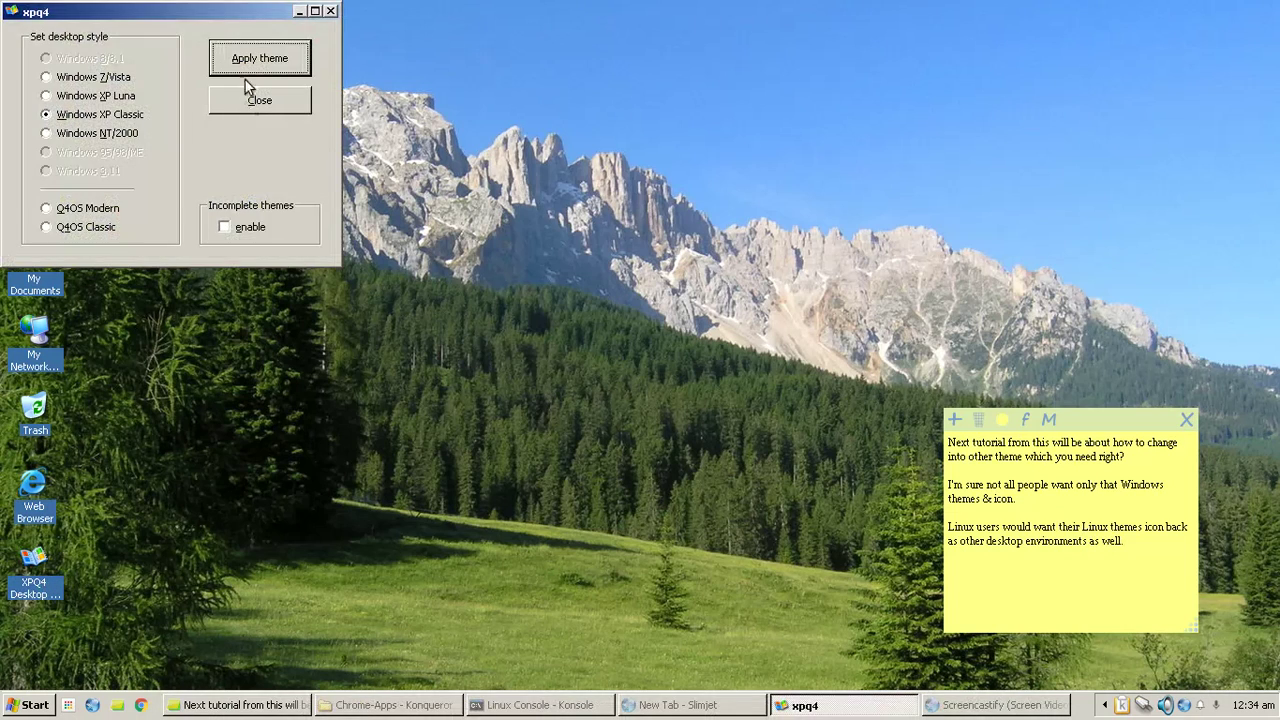
pyautogui.moveTo(206, 17); pyautogui.dragTo(328, 6)
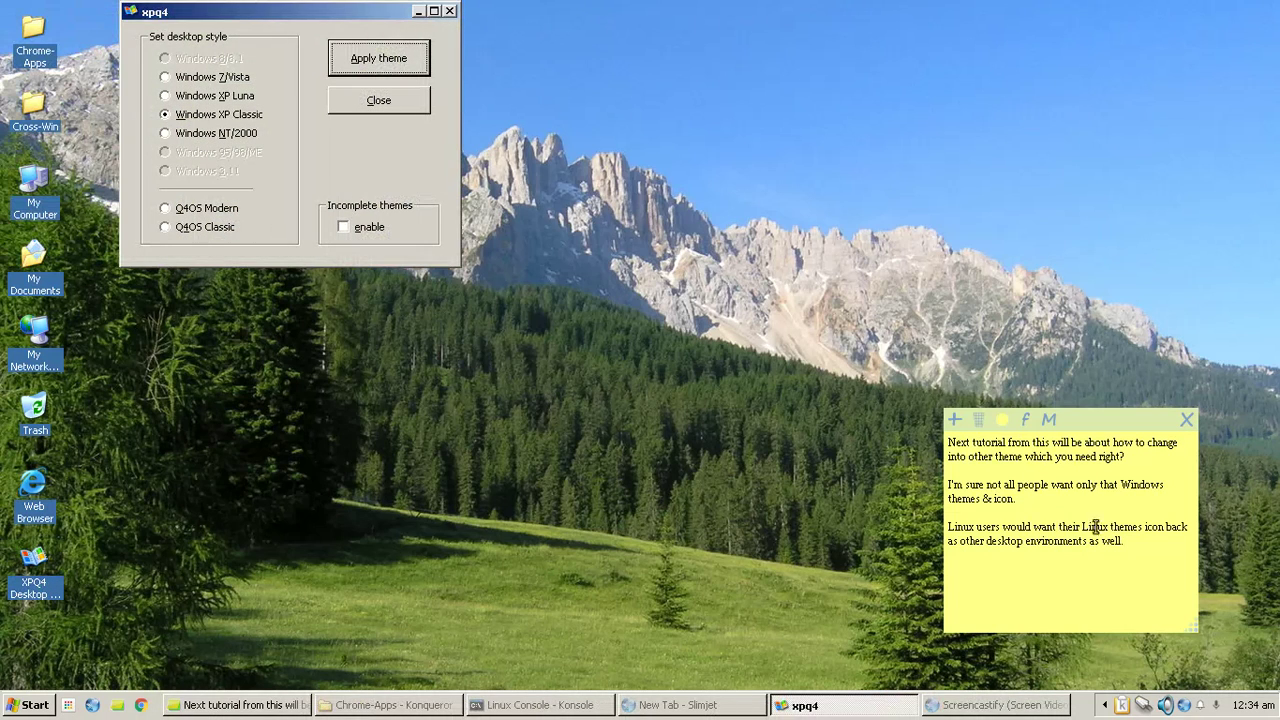
# - Replace the note's text with "Oh yeah before end this tutorial let me tell you more"
pyautogui.click(1131, 540)
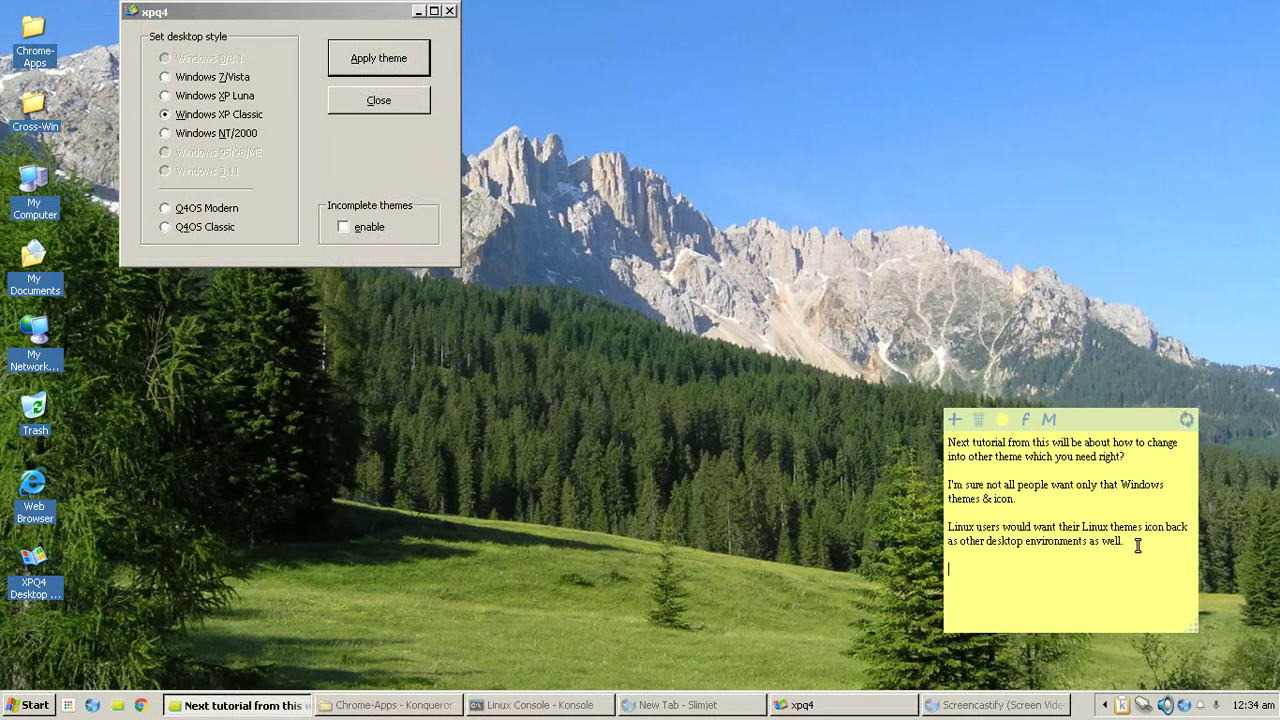
pyautogui.press('Return')
pyautogui.press('Return')
pyautogui.write('Oh yeah')
pyautogui.moveTo(1135, 545); pyautogui.dragTo(911, 421)
pyautogui.press('BackSpace')
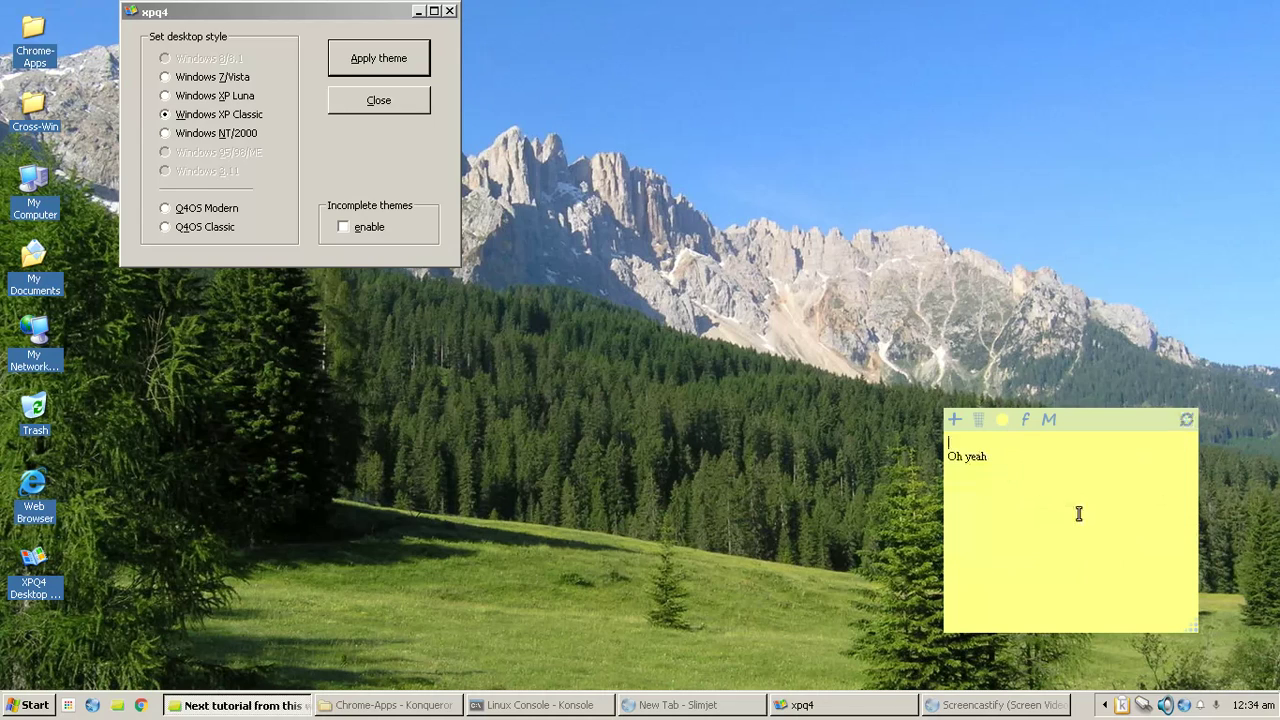
pyautogui.click(1072, 469)
pyautogui.write('befor')
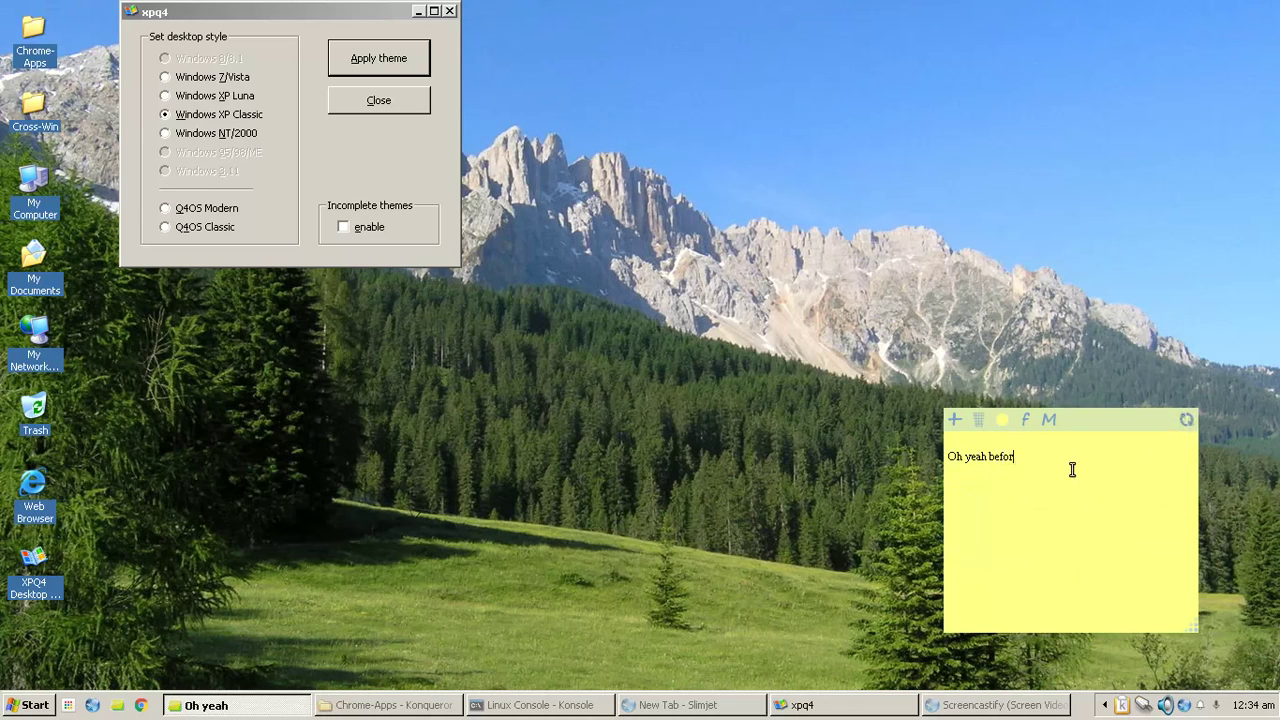
pyautogui.write('e end this tutori')
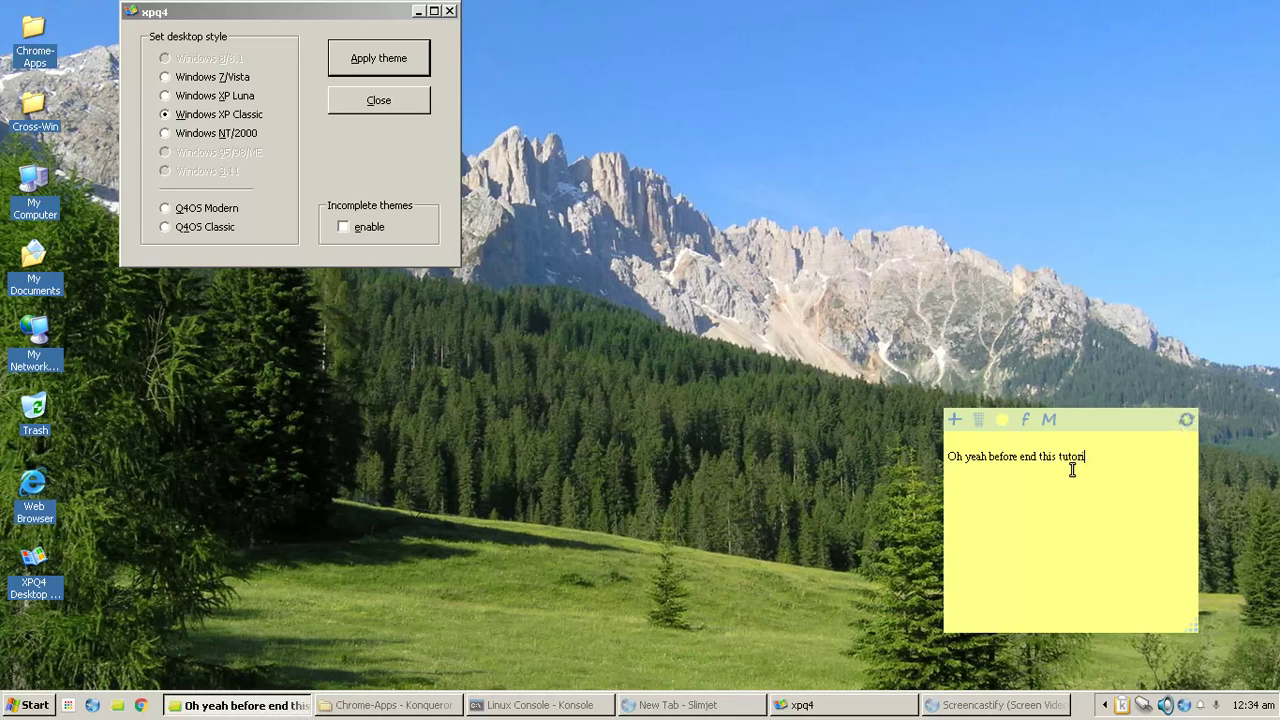
pyautogui.write('al let m')
pyautogui.write('e tell')
pyautogui.write(' you more  ')
# - Add the note paragraph "If you want 7, Luna, Win2000 just choose the above one."
pyautogui.write('If you w')
pyautogui.write('ant')
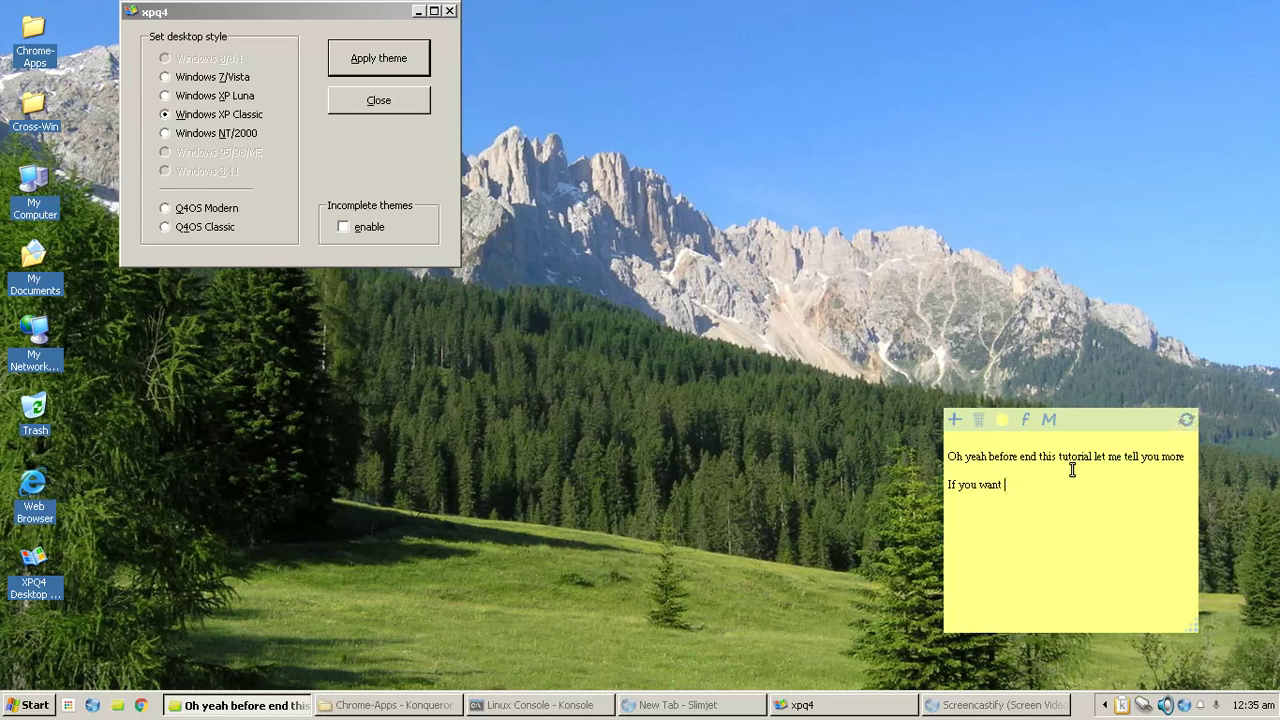
pyautogui.write(' 7, Luna, Win2000 just choose the above one.')
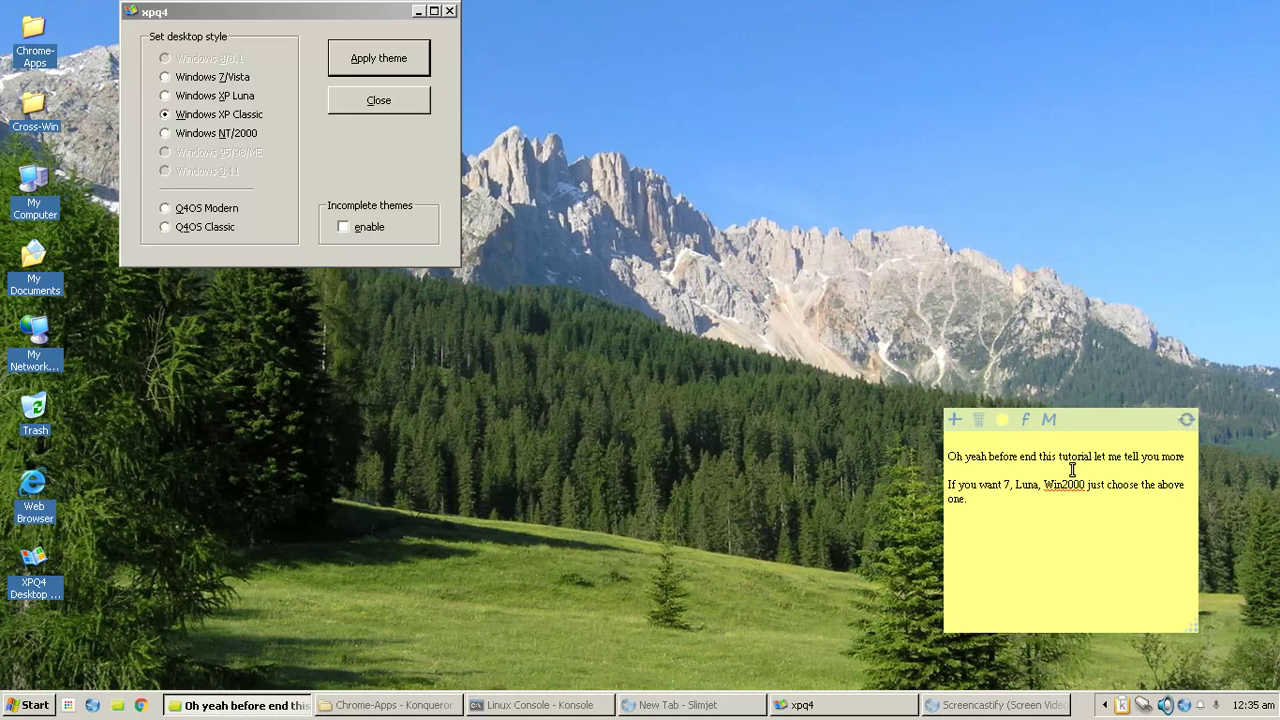
# - Add the note lines "If you want Q4OS Default back just click" and "Q4OS Modern over here.", and select the Q4OS Modern desktop style
pyautogui.write('  If you want Q4OS Defaultba')
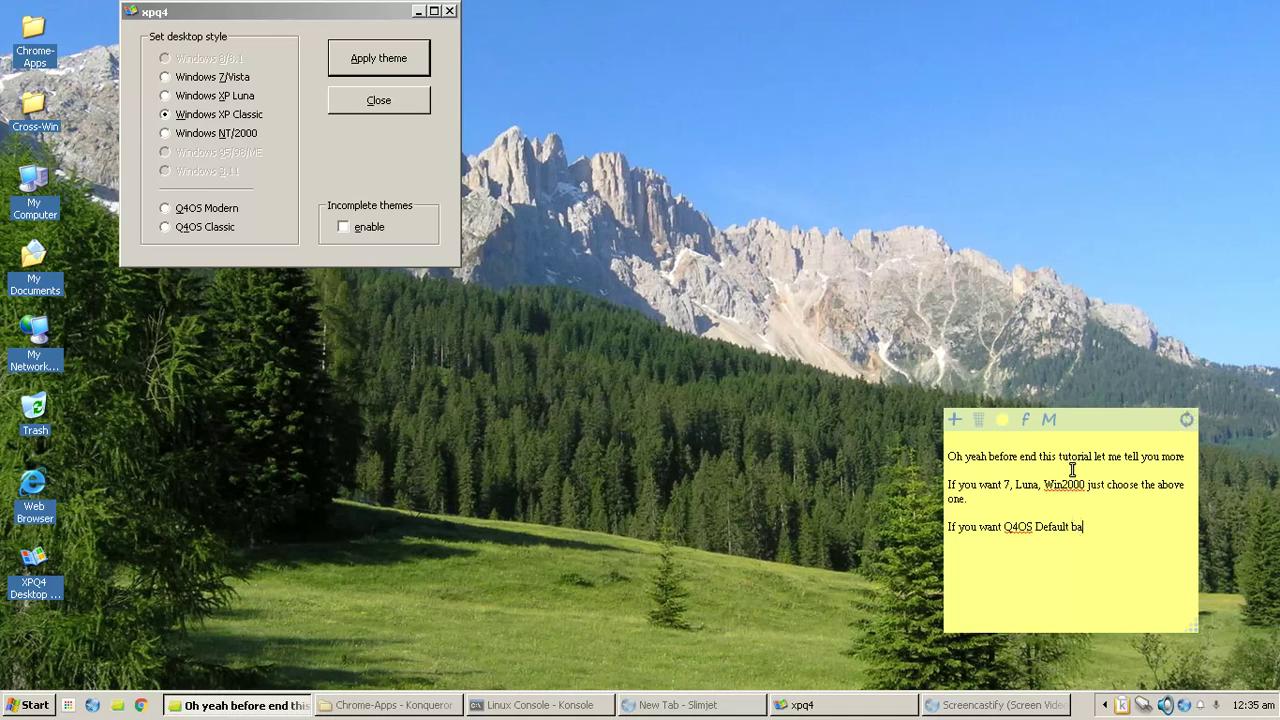
pyautogui.write('ck just click')
pyautogui.press('Return')
pyautogui.press('Return')
pyautogui.write('Q4OS Mo')
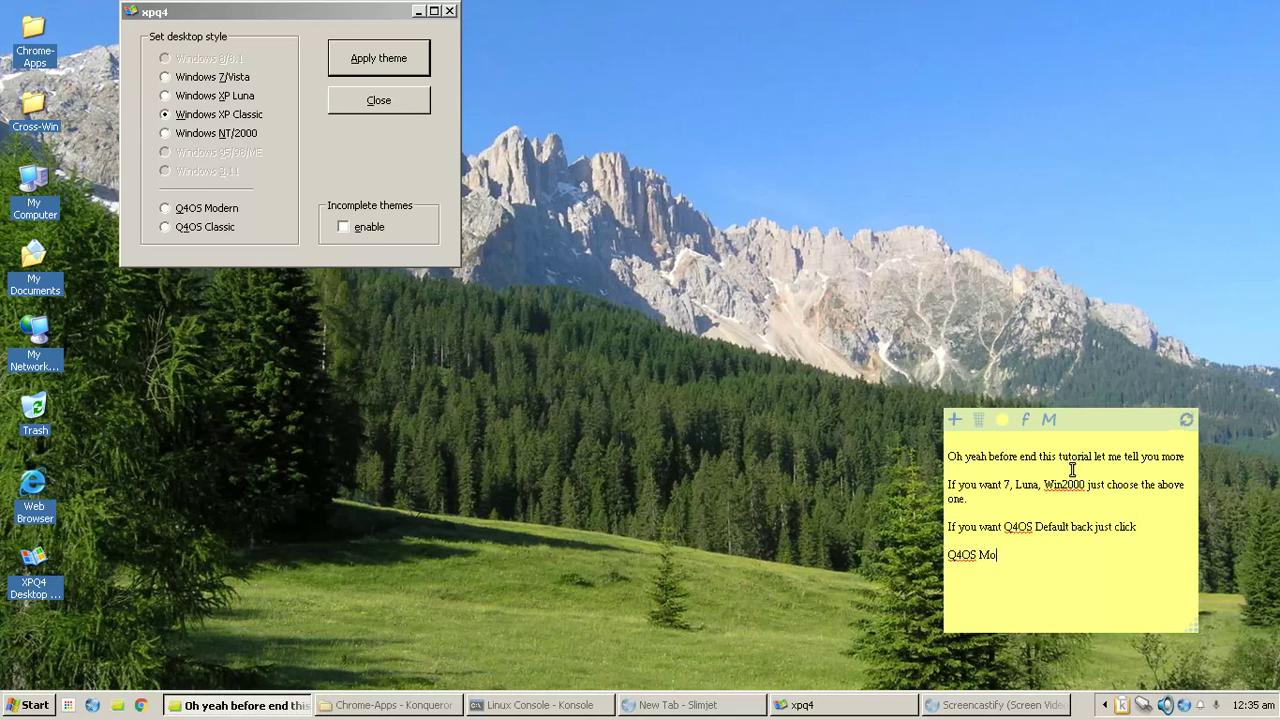
pyautogui.write('dern over here.')
pyautogui.click(170, 213)
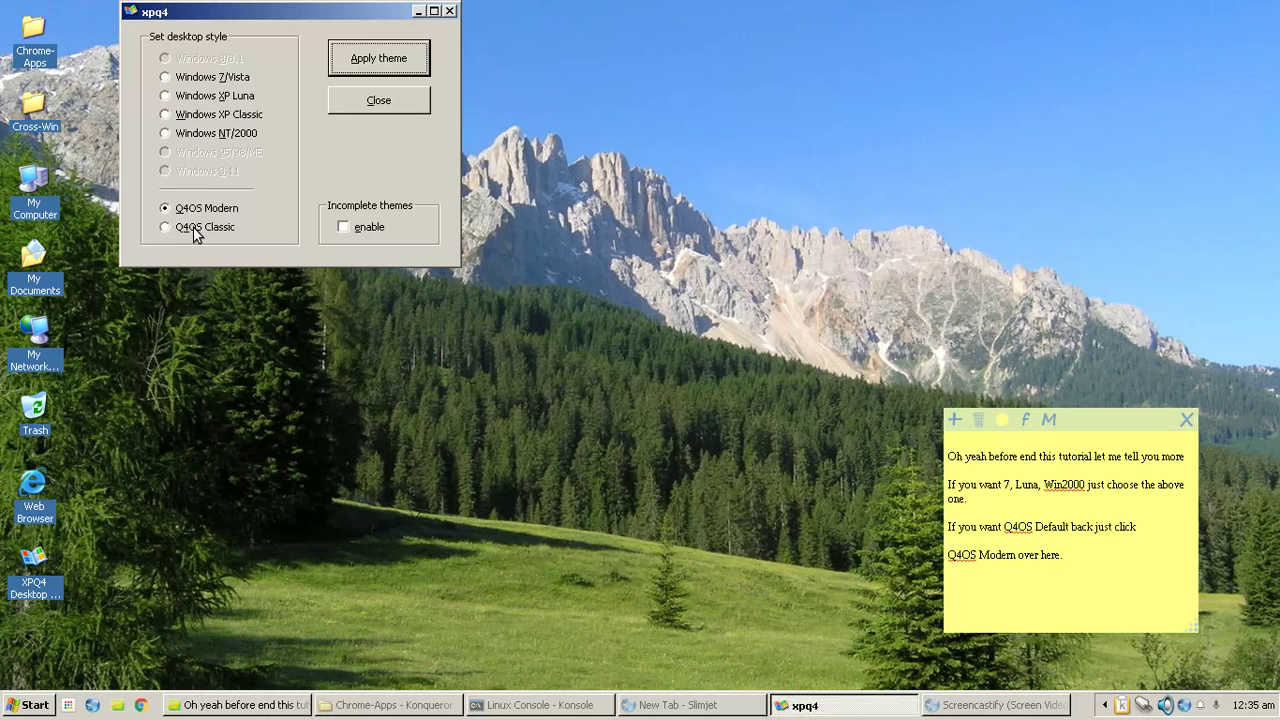
# - Add the note line "& then apply theme & logout-login again the theme & icons will change."
pyautogui.click(1126, 564)
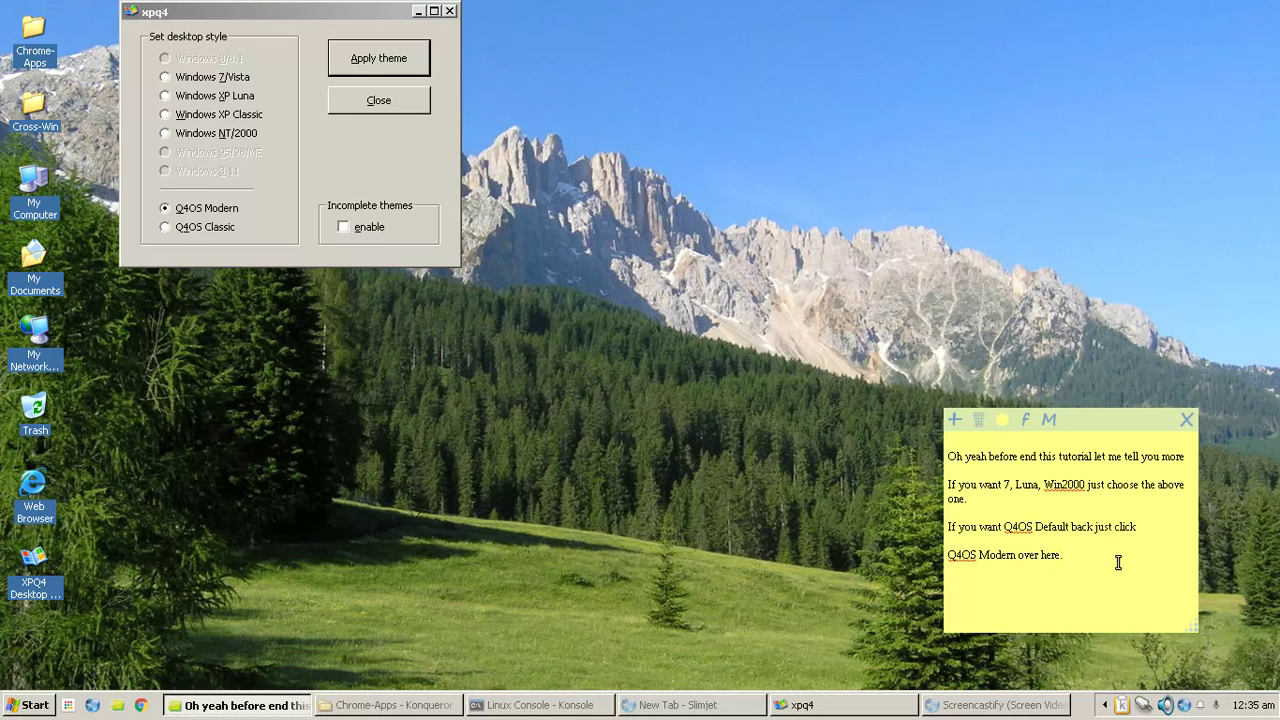
pyautogui.press('Return')
pyautogui.write('& then apply theme & l')
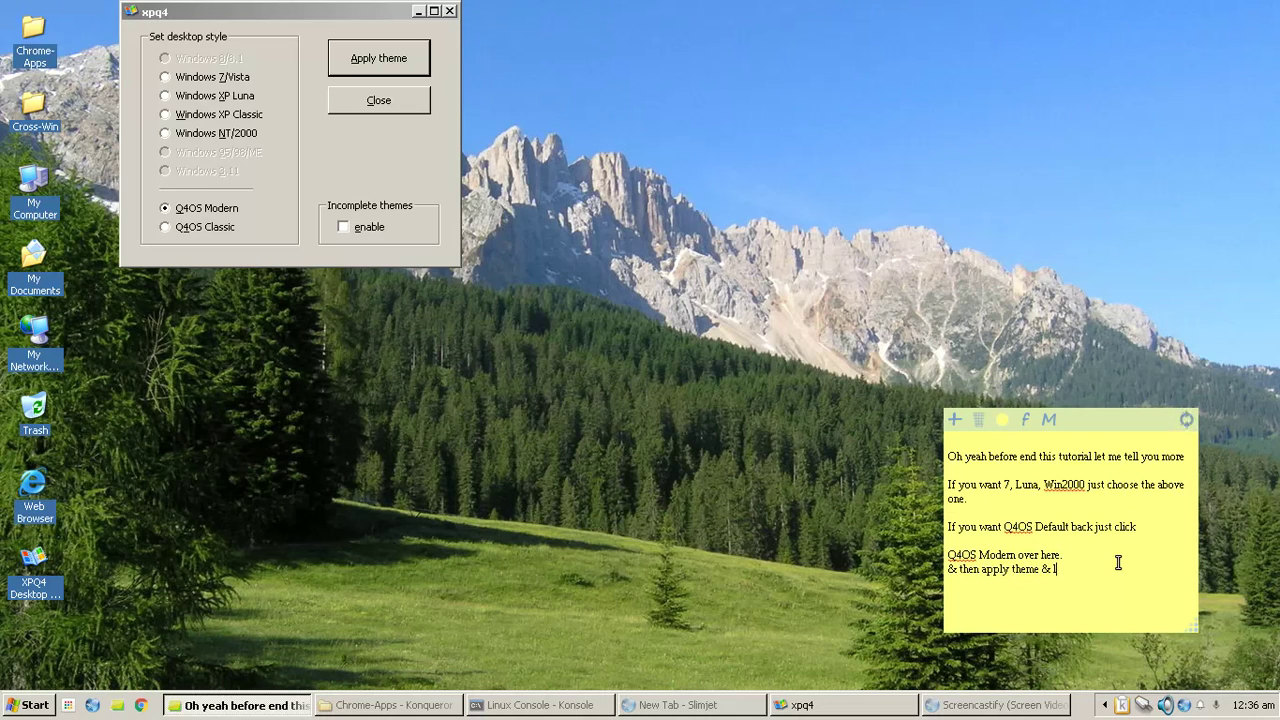
pyautogui.write('ogout-')
pyautogui.write('login ag')
pyautogui.write('ain')
pyautogui.write(' the')
pyautogui.write(' theme')
pyautogui.write(' *')
pyautogui.press('BackSpace')
pyautogui.write('& ic')
pyautogui.press('BackSpace')
pyautogui.write('icn')
pyautogui.press('BackSpace')
pyautogui.write('ons will change.')
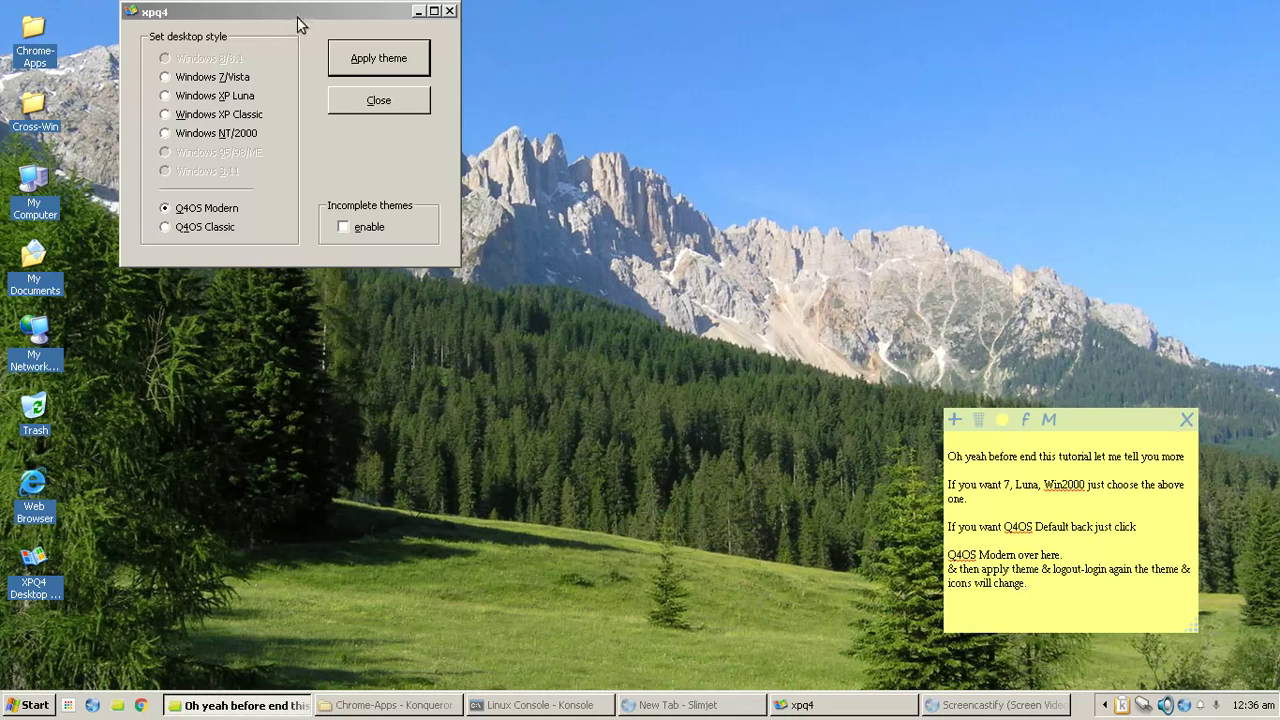
# - Move the desktop style chooser towards the middle of the desktop and close it without applying a theme
pyautogui.click(299, 13)
pyautogui.moveTo(299, 13); pyautogui.dragTo(559, 153)
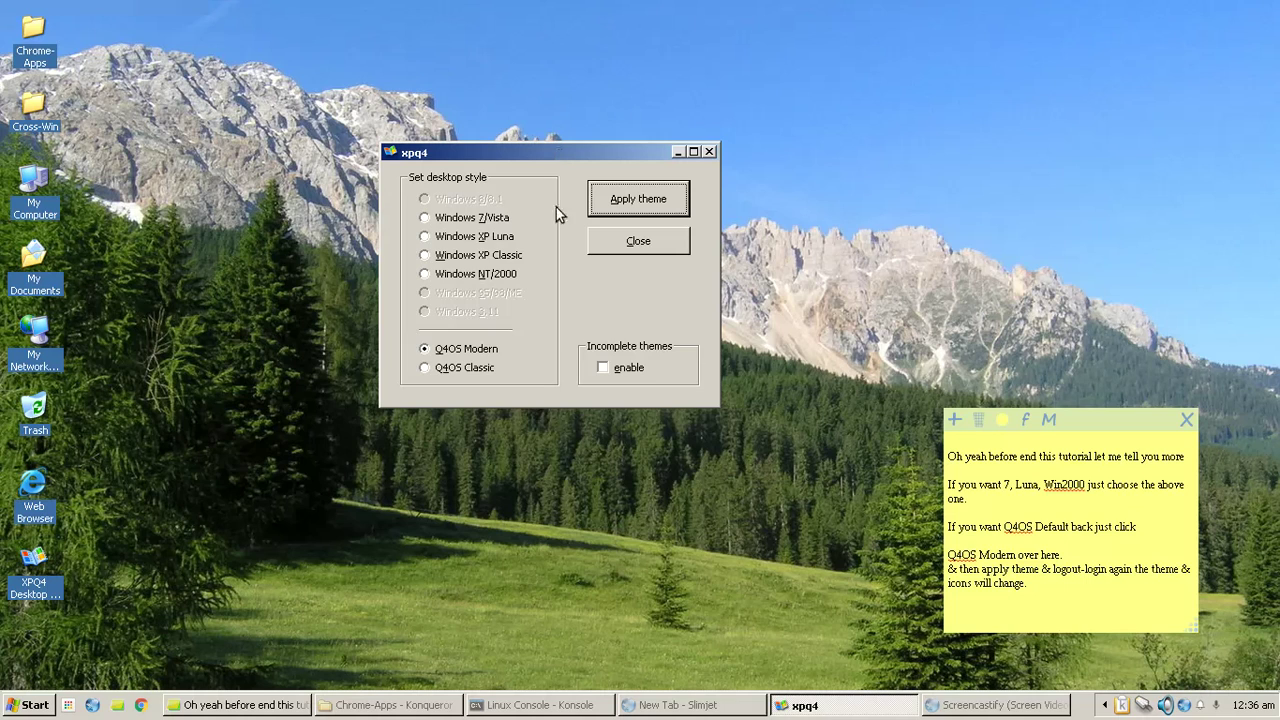
pyautogui.click(617, 243)
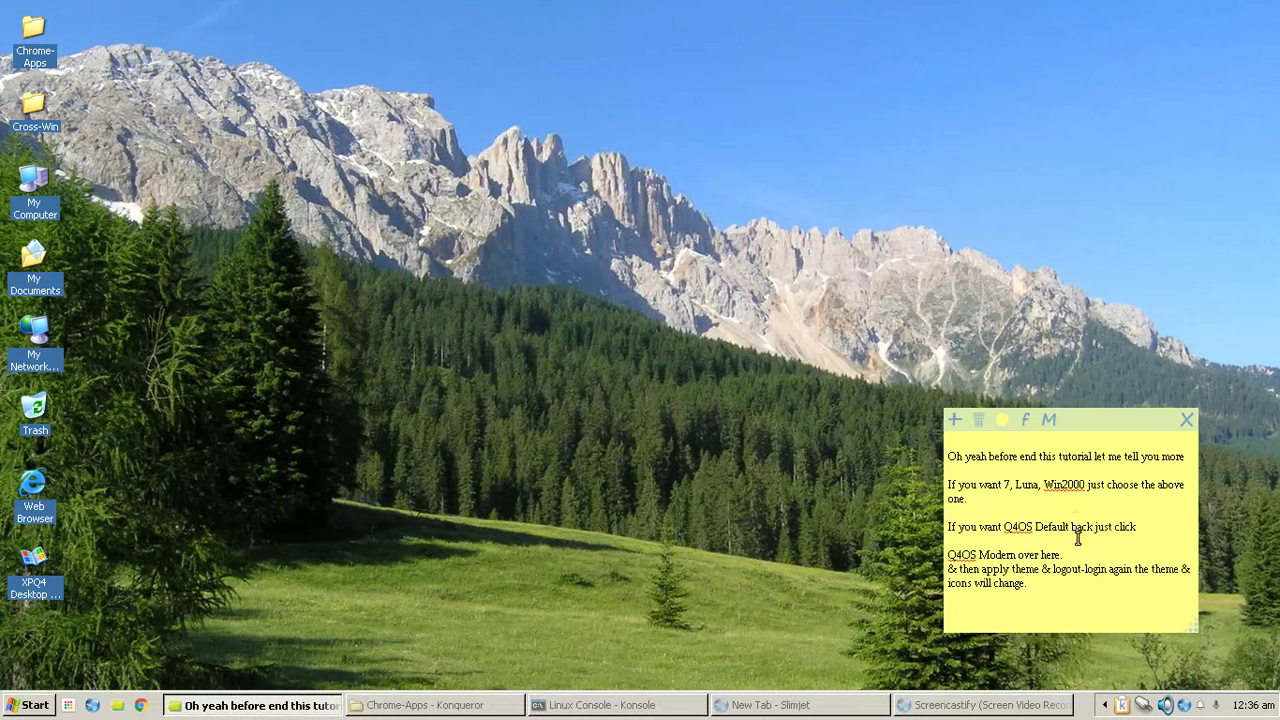
# - Append "Hope this help." to the note and delete the paragraphs above "Q4OS Modern over here."
pyautogui.click(1067, 589)
pyautogui.write('Hope this help.')
pyautogui.moveTo(1158, 530); pyautogui.dragTo(909, 419)
pyautogui.press('Delete')
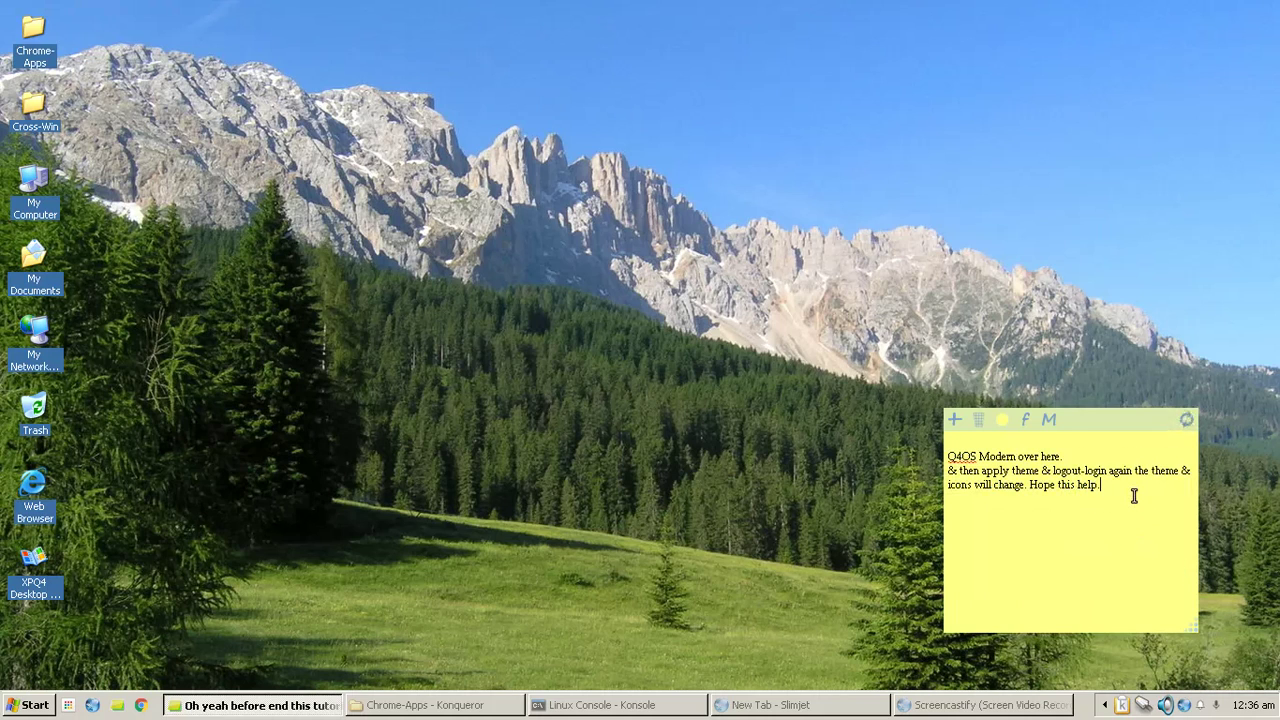
# - Add the note paragraph "Ok for now let end this vdo. Next will be how to change other themes for Q4OS which is not from .esh packages."
pyautogui.write('Ok ')
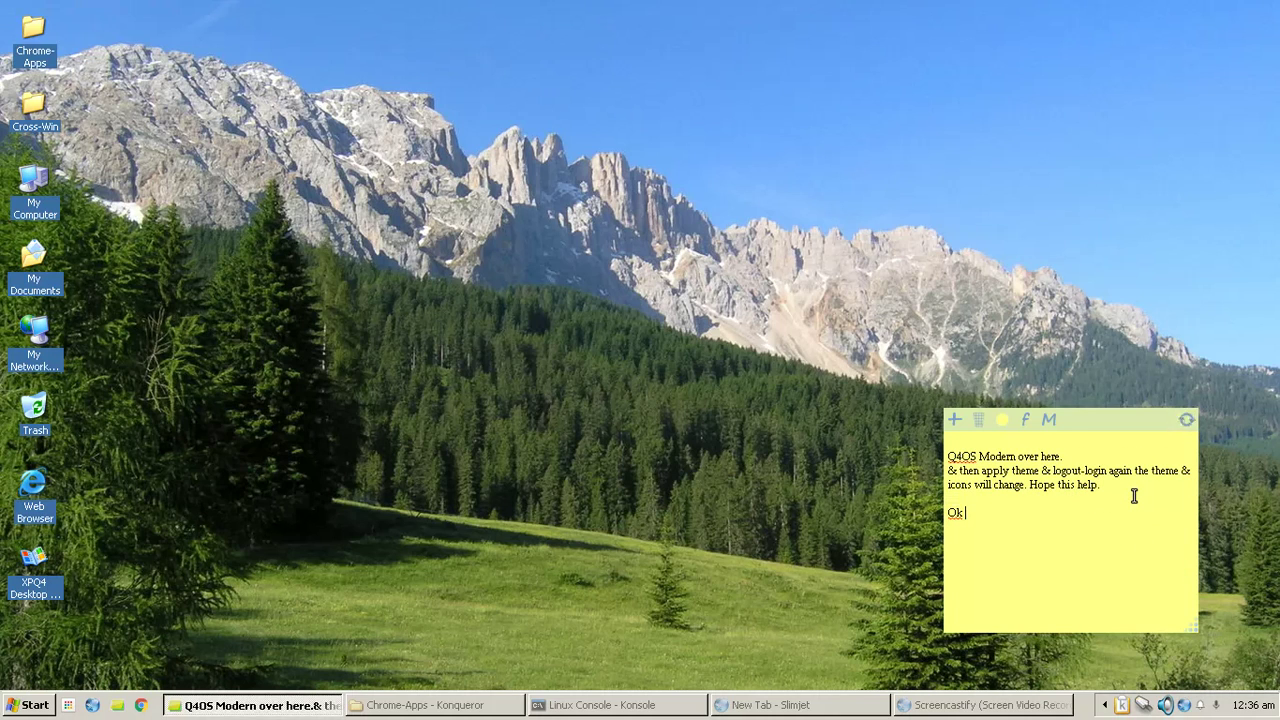
pyautogui.write('for now let end this vdo')
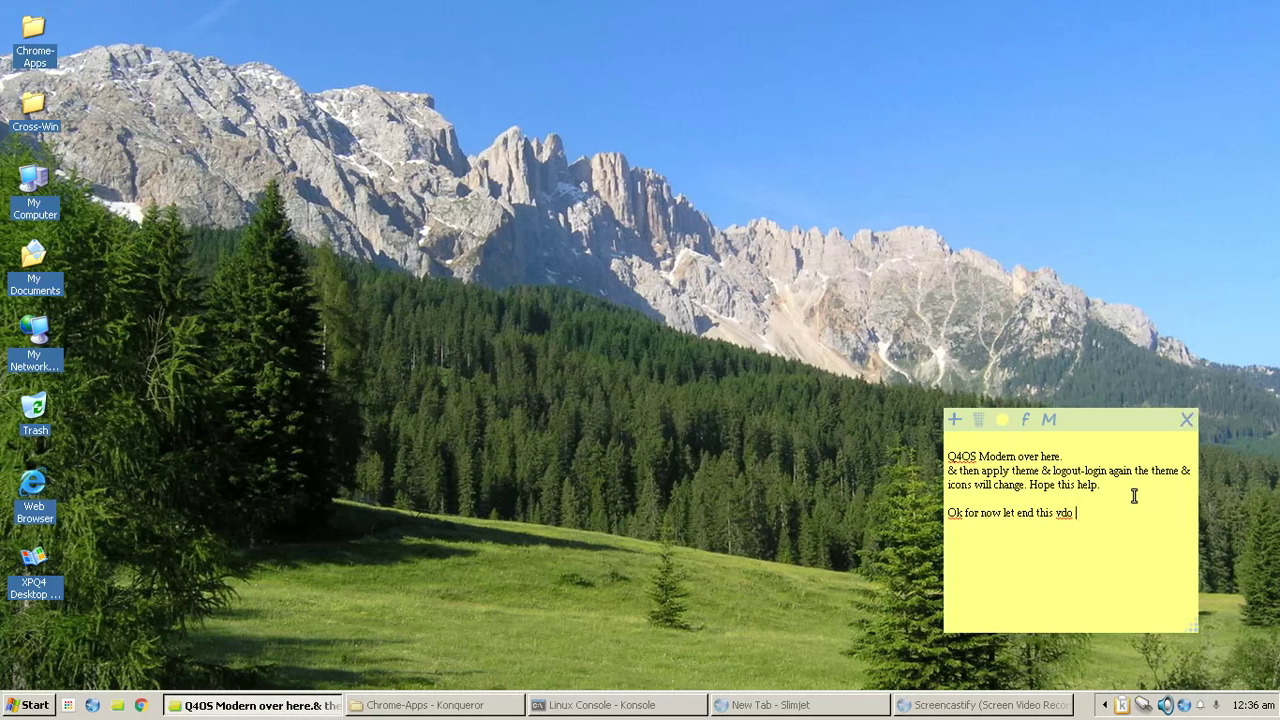
pyautogui.press('BackSpace')
pyautogui.write('. Next will be how to change other t')
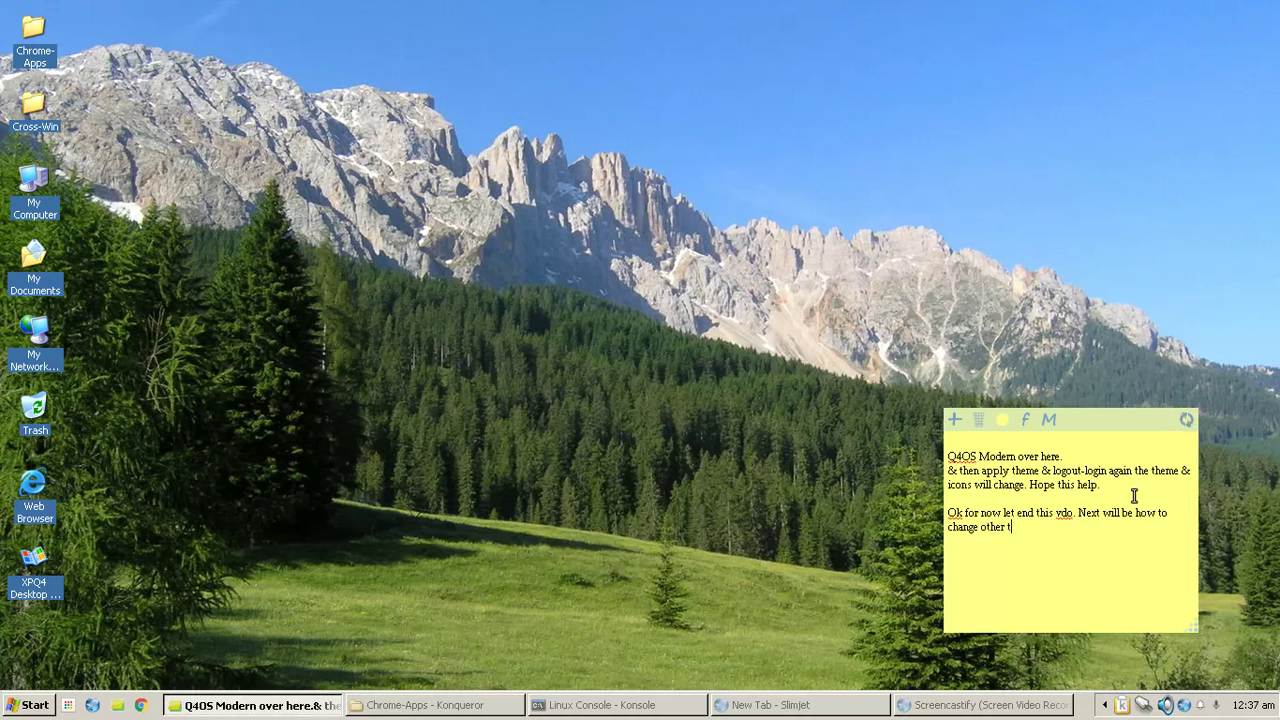
pyautogui.write('hemes for Q4OS which is not')
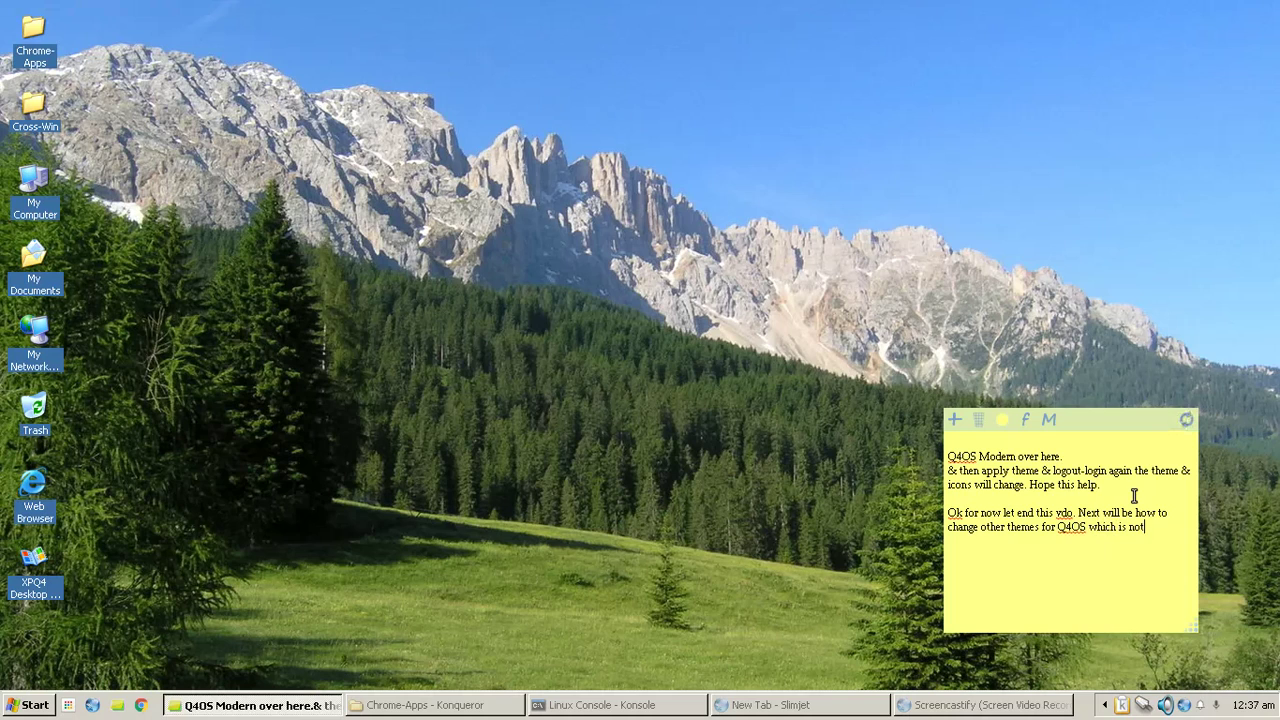
pyautogui.write(' from')
pyautogui.write('.esh')
pyautogui.write(' sgh')
pyautogui.press('BackSpace')
pyautogui.press('BackSpace')
pyautogui.press('BackSpace')
pyautogui.write('packages.')
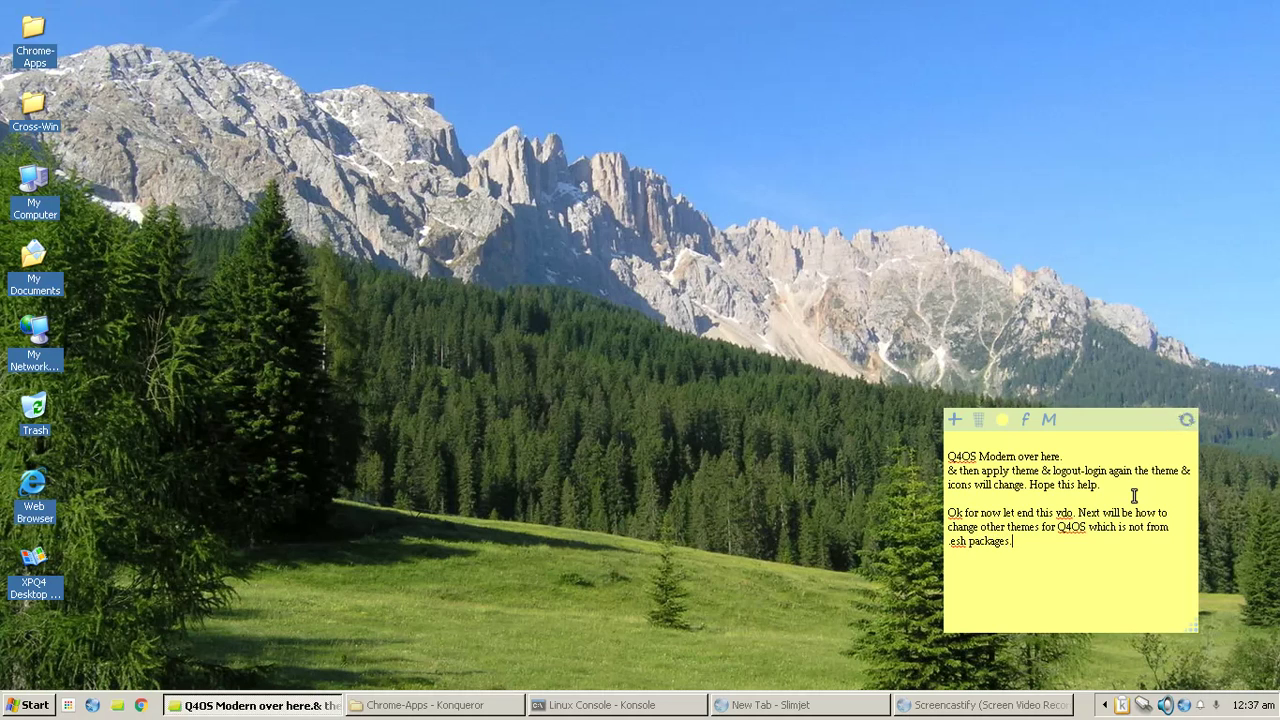